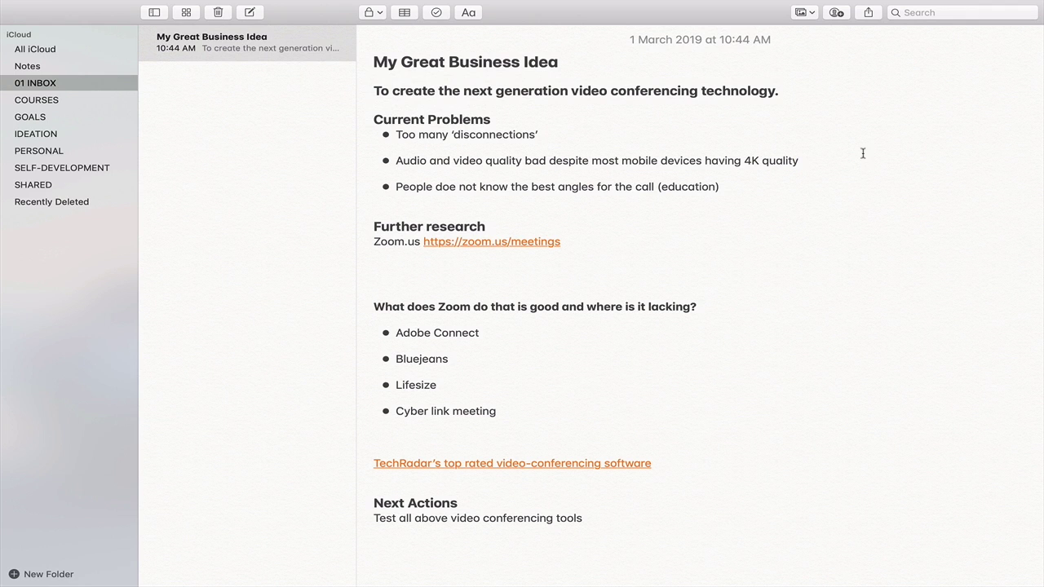
# Share the note by link with a contact found by e-mail, then copy the note's shareable link
pyautogui.click(836, 14)
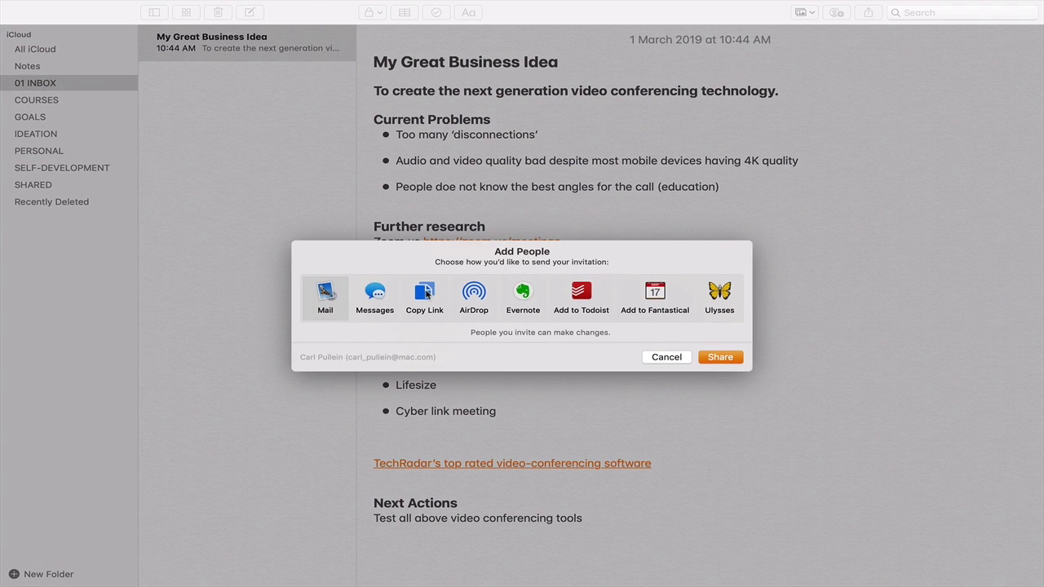
pyautogui.click(427, 295)
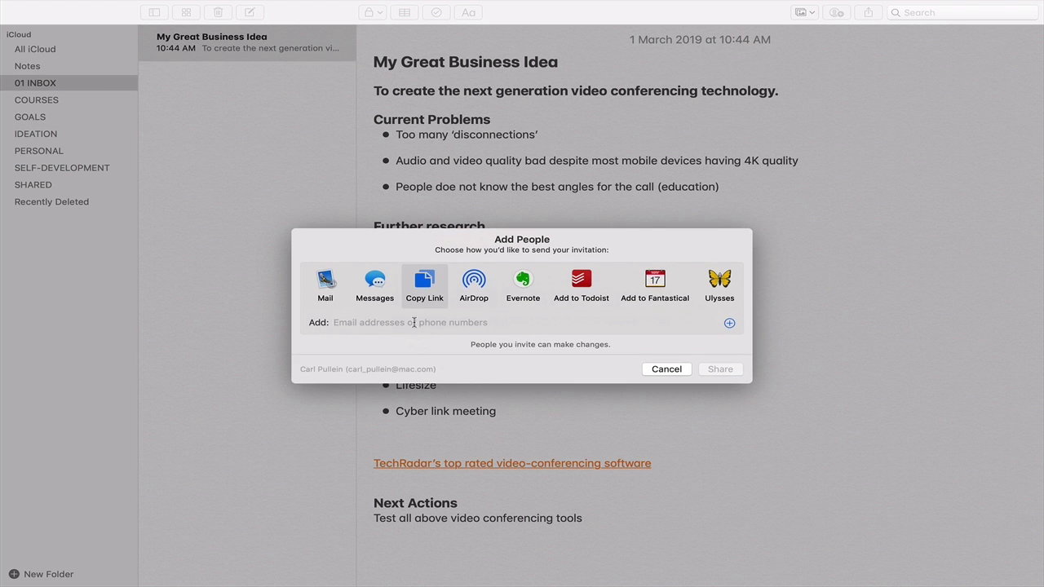
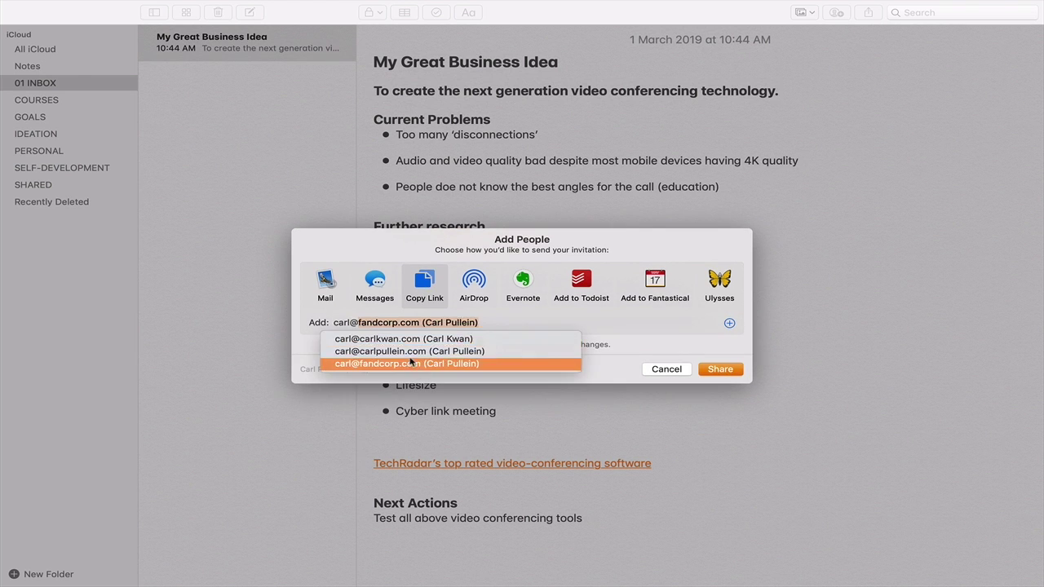
pyautogui.click(409, 359)
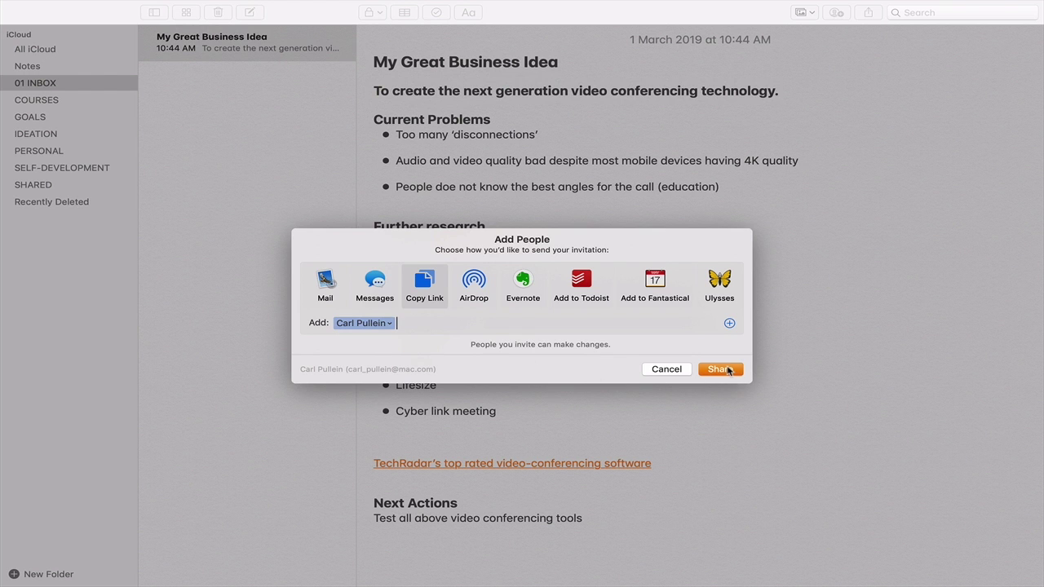
pyautogui.click(729, 370)
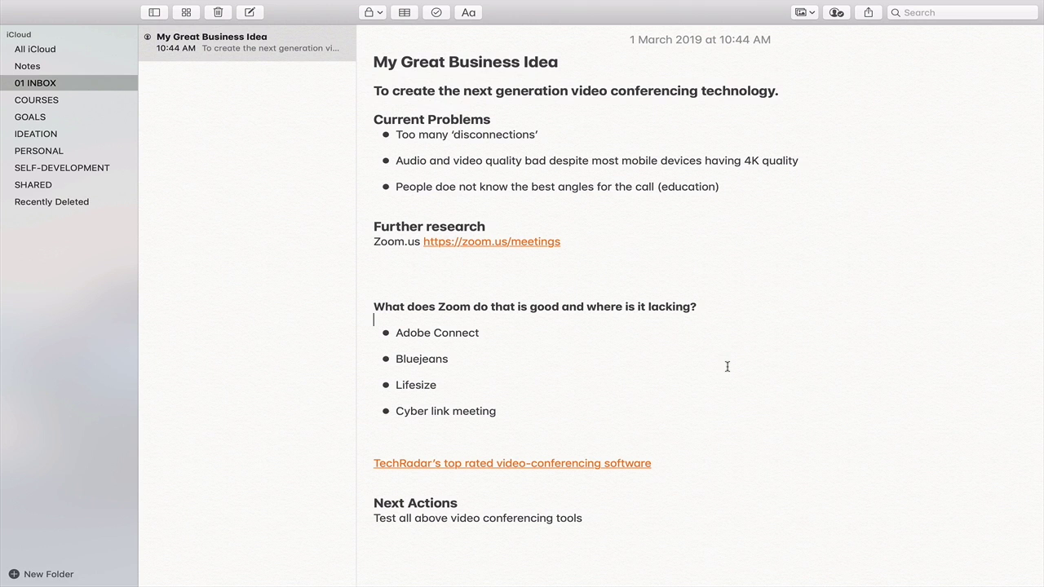
pyautogui.click(837, 13)
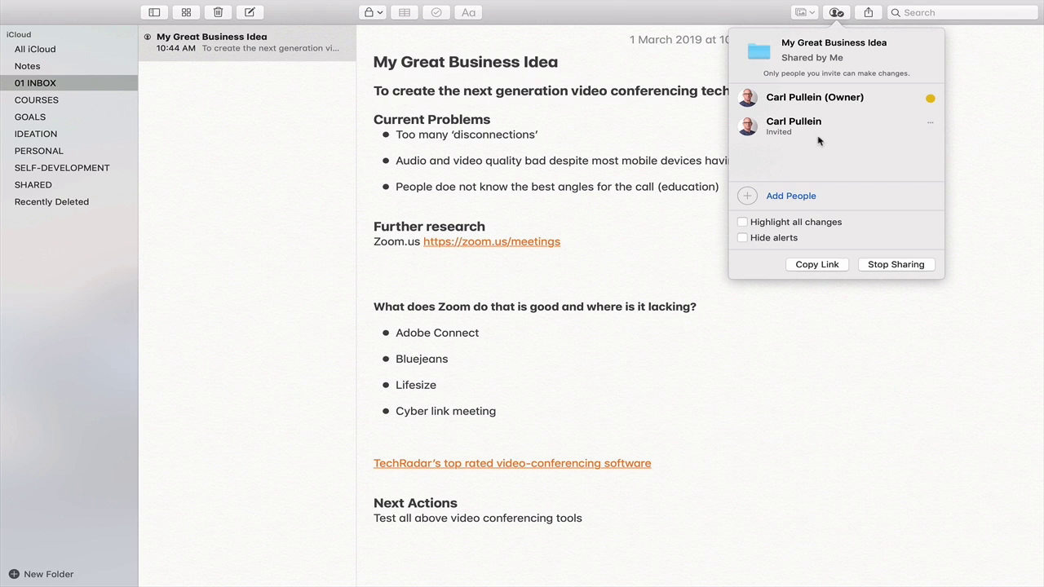
pyautogui.click(822, 268)
# Start a new My Great Business Idea task named 'Continue developing ideas for video conferencing'
pyautogui.hotkey('ctrl', 'Right')
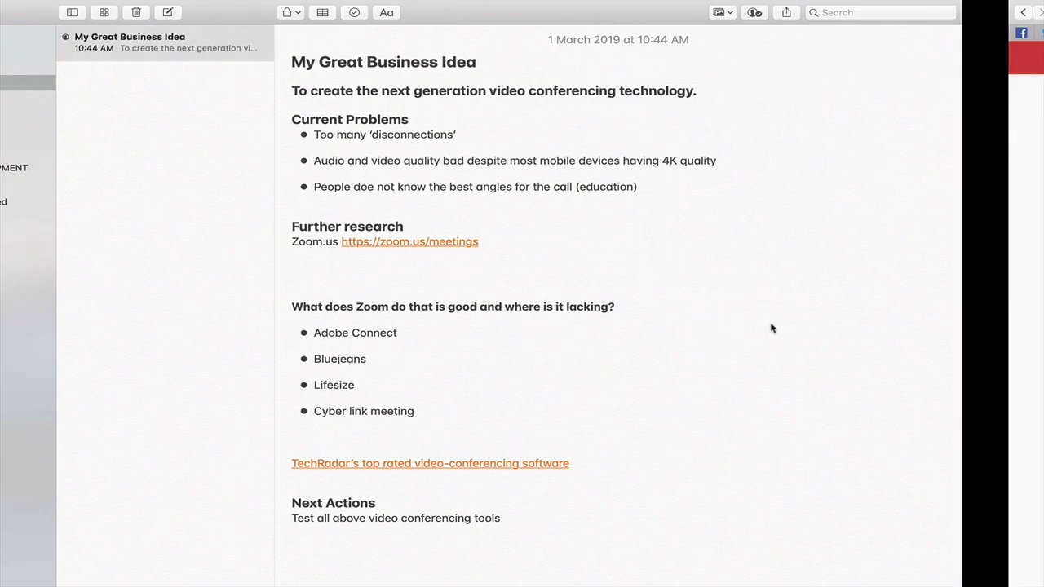
pyautogui.click(441, 145)
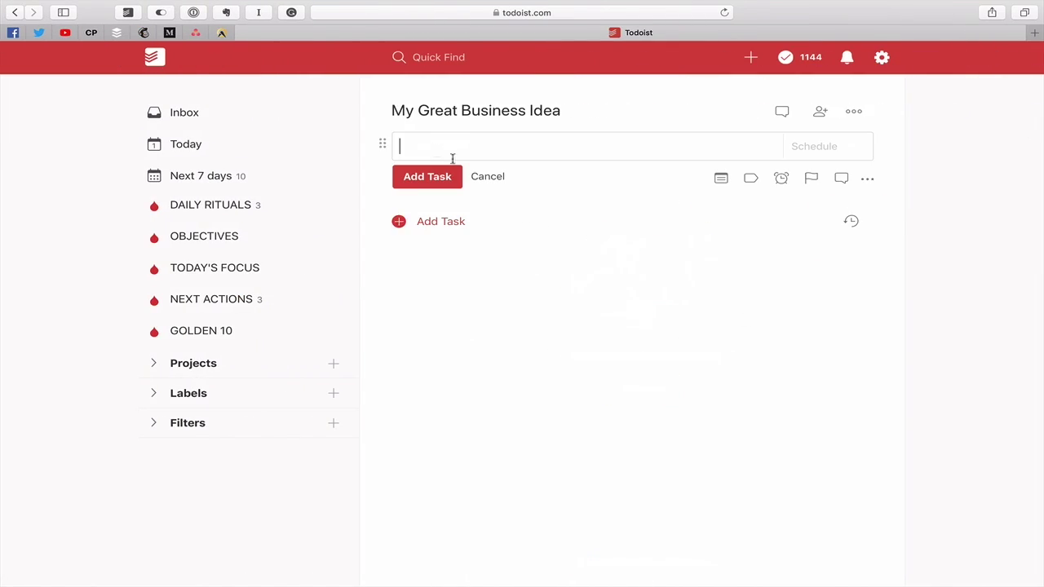
pyautogui.write('Continue developing ideas for video ')
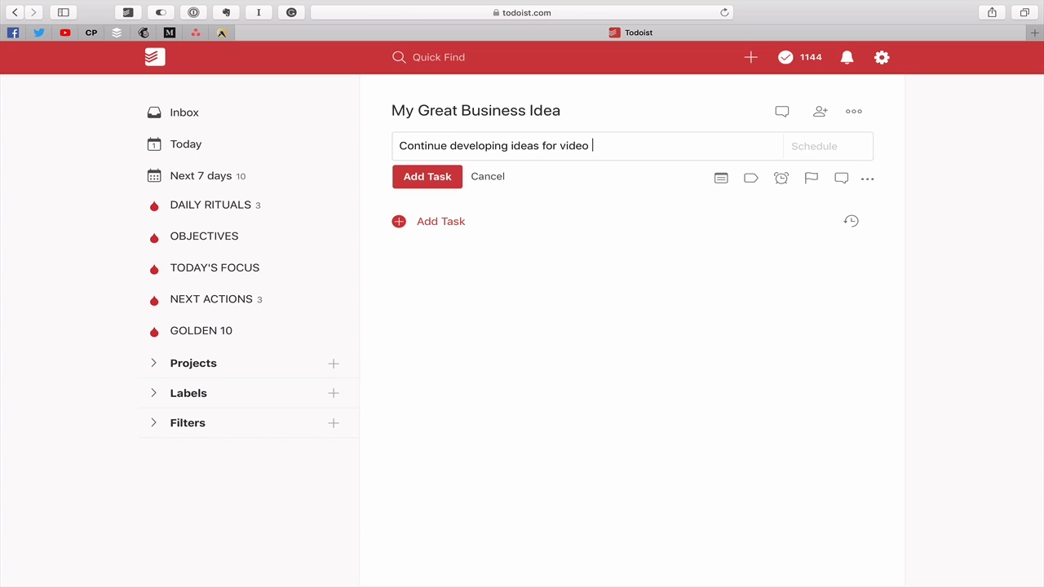
pyautogui.write('conferencing')
# Wrap the task name in parentheses and paste the iCloud note link before it
pyautogui.press('super+Left')
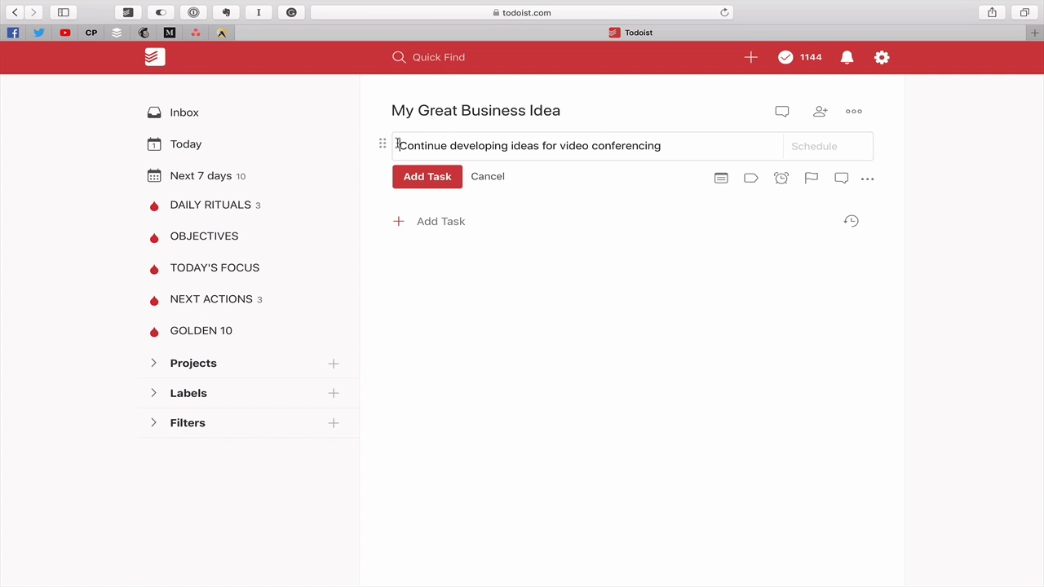
pyautogui.write('(')
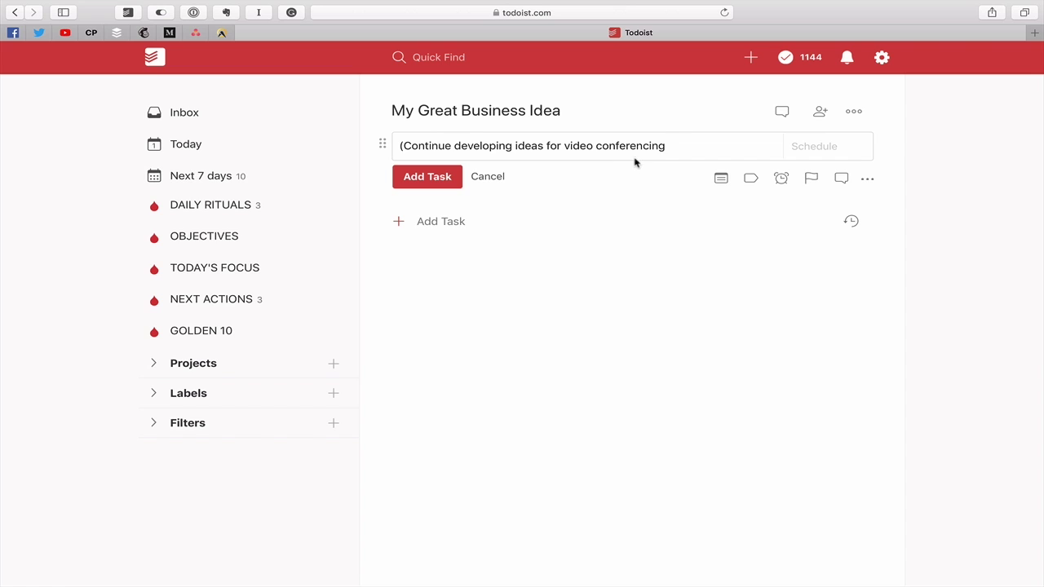
pyautogui.click(673, 149)
pyautogui.write(')')
pyautogui.click(399, 148)
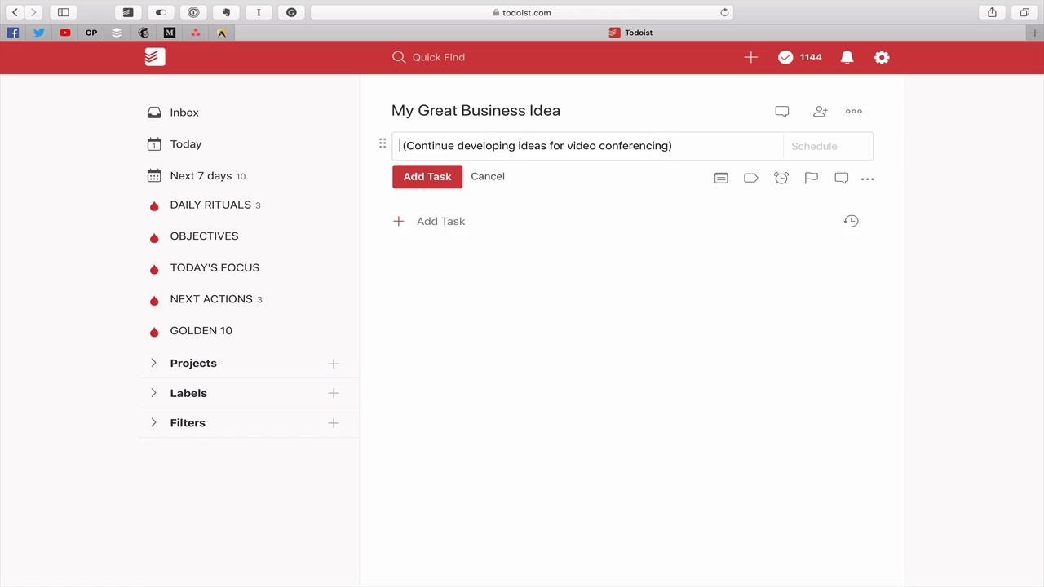
pyautogui.press('super+v')
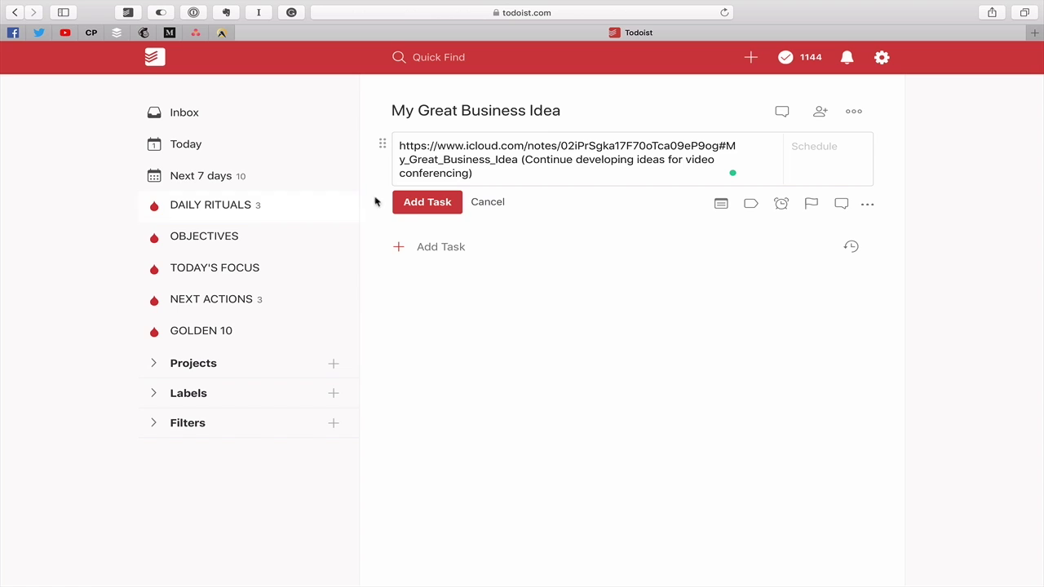
# Add the linked task, then reopen it and give it priority p3
pyautogui.click(416, 210)
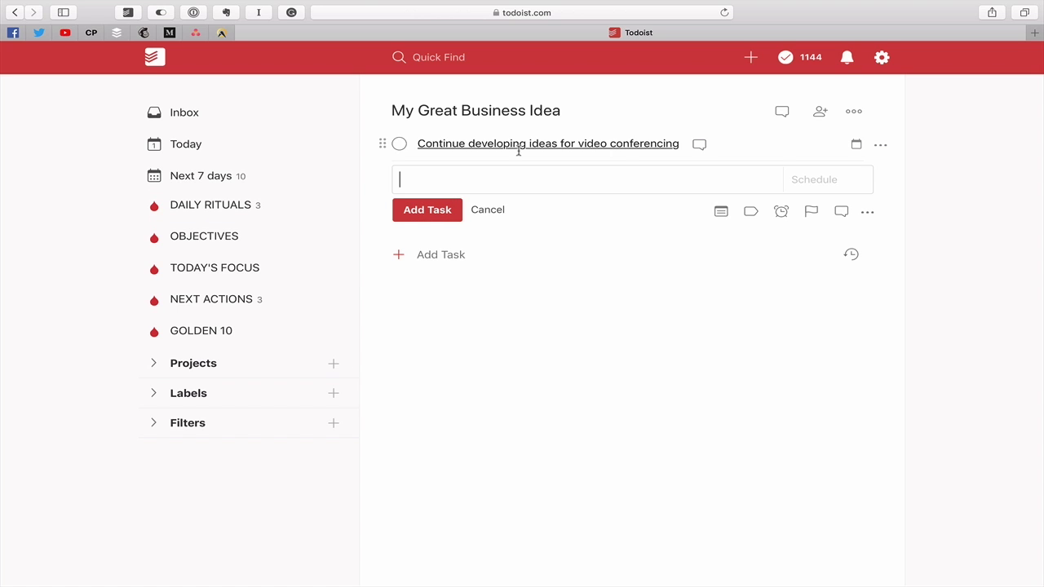
pyautogui.click(715, 150)
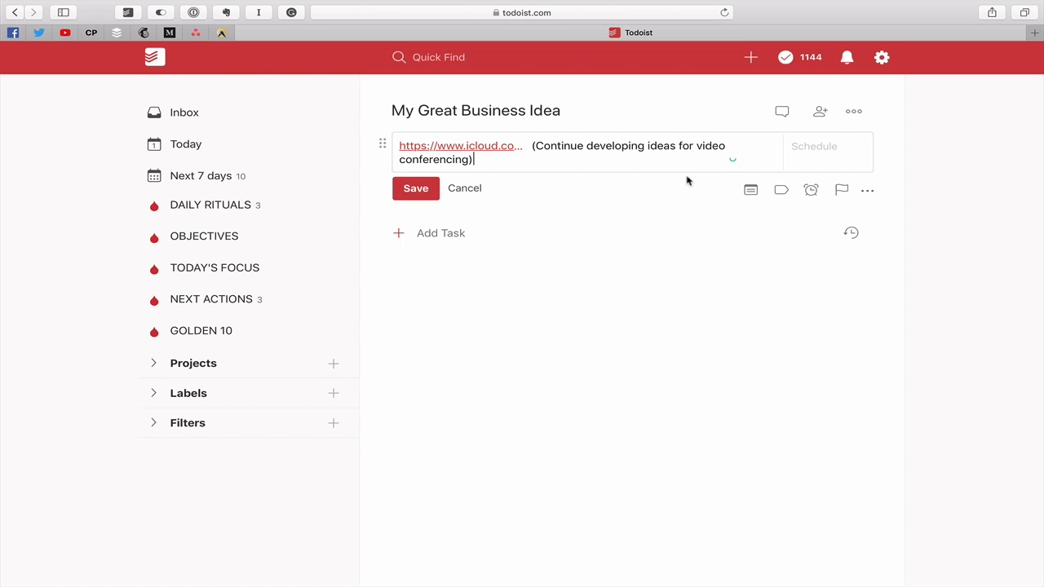
pyautogui.write('p3')
pyautogui.press('BackSpace')
pyautogui.press('BackSpace')
pyautogui.write('p3')
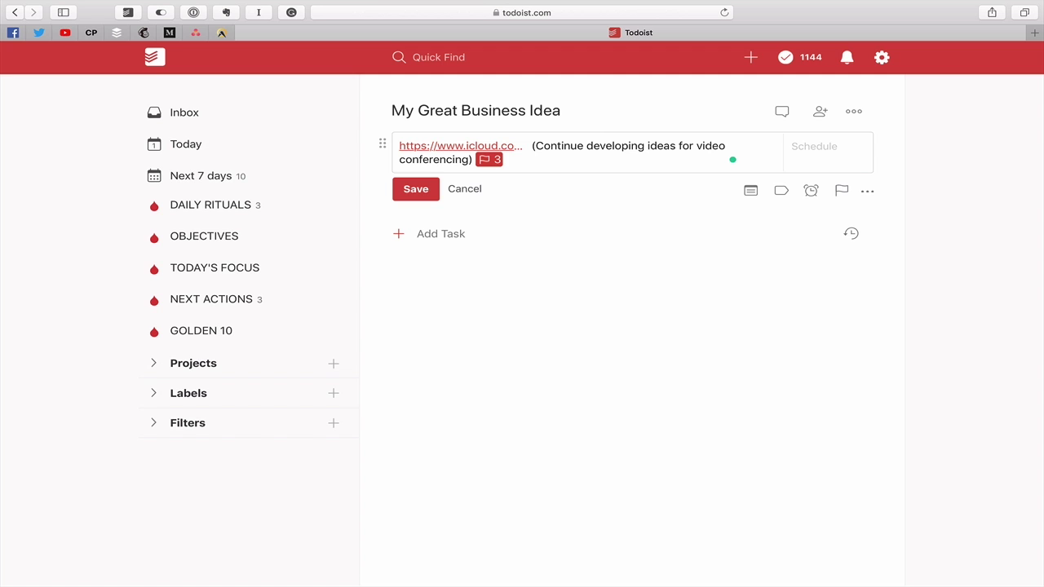
pyautogui.write(' @')
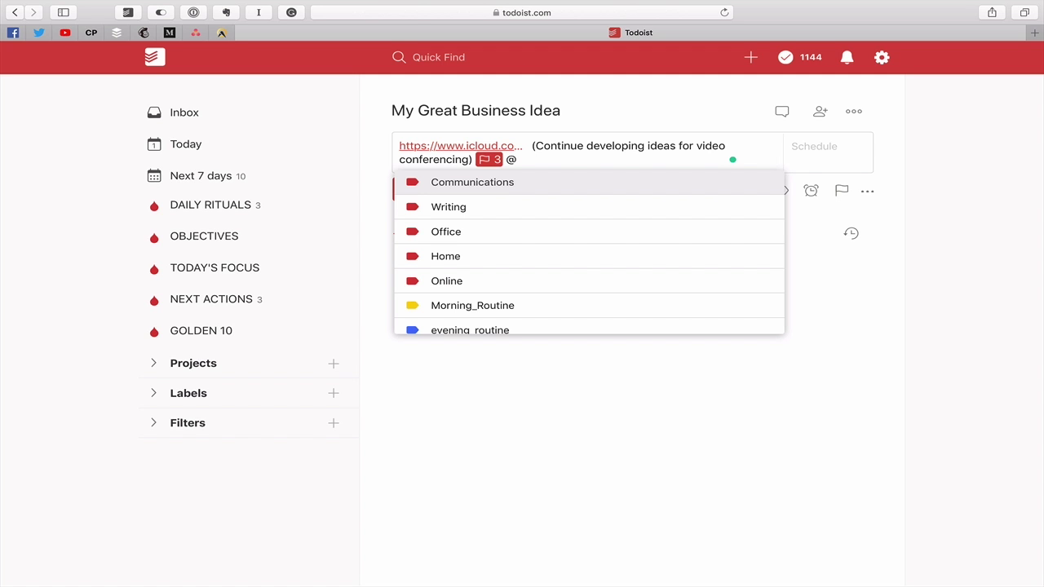
# Tag the task with the next_actions label and schedule it 'ev 3 days until 1 April'
pyautogui.scroll(-3, 587, 269)
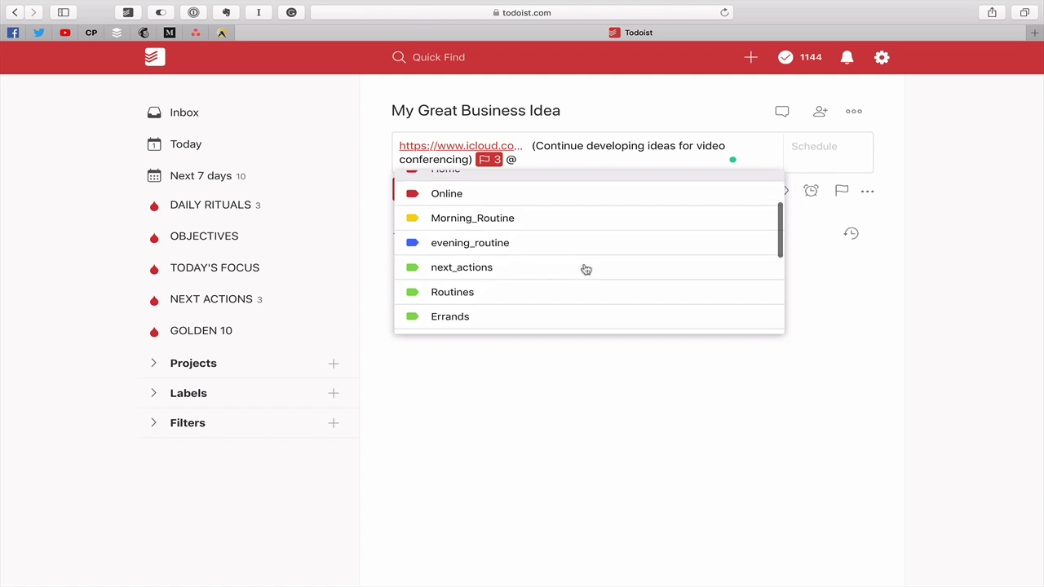
pyautogui.scroll(-3, 585, 269)
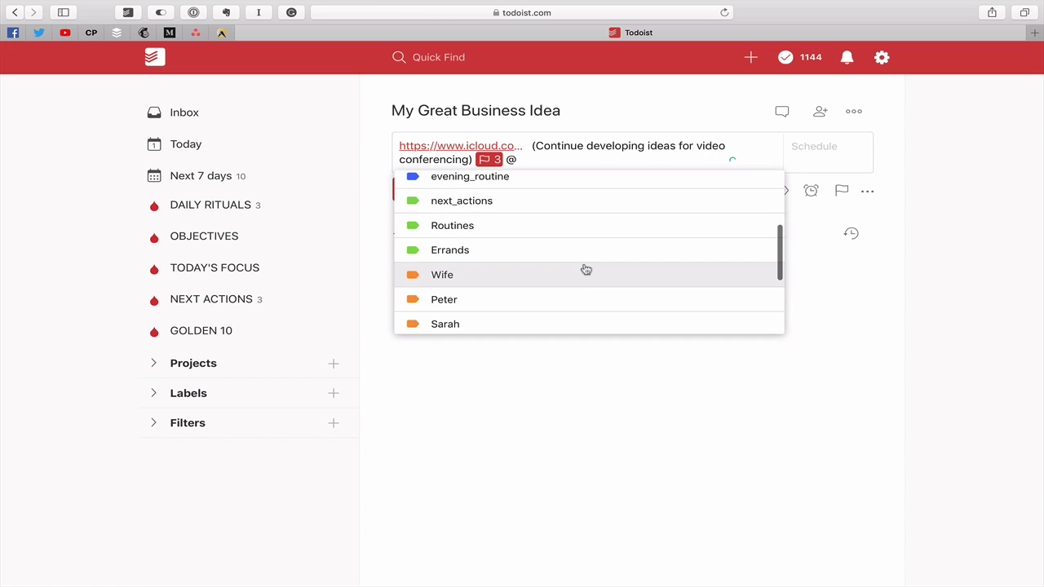
pyautogui.scroll(-5, 586, 269)
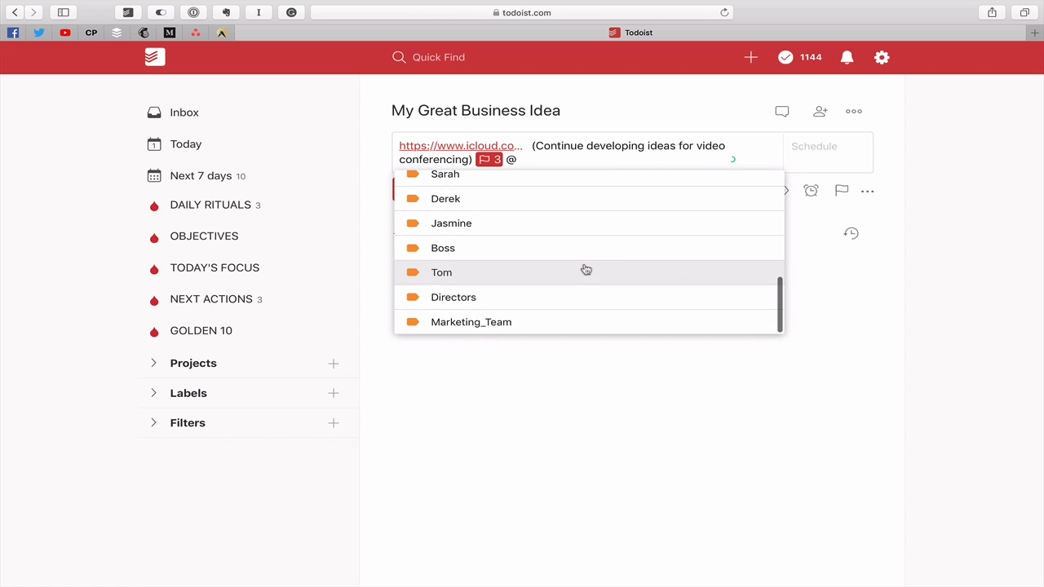
pyautogui.scroll(8, 584, 270)
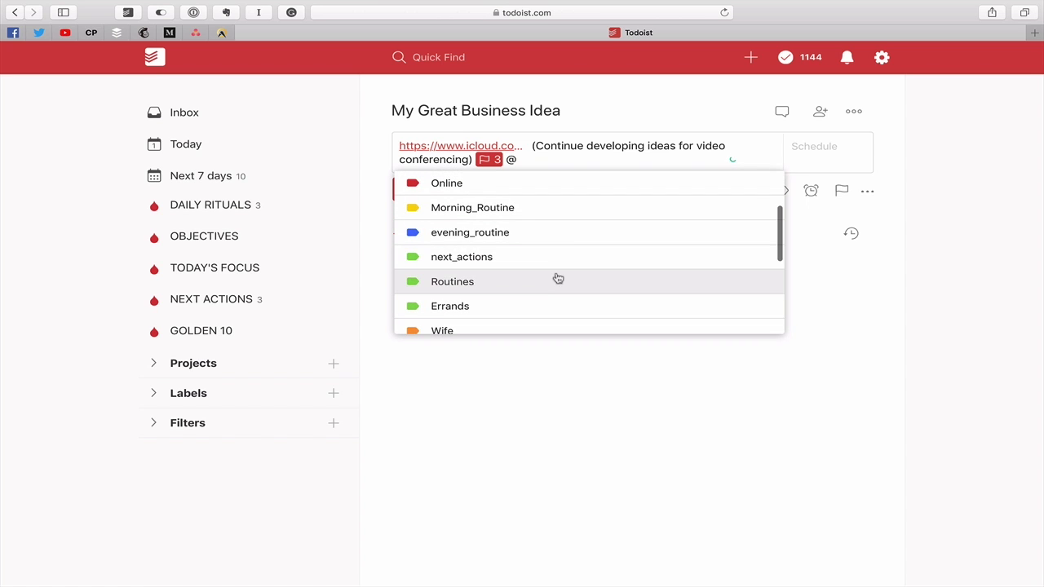
pyautogui.click(526, 261)
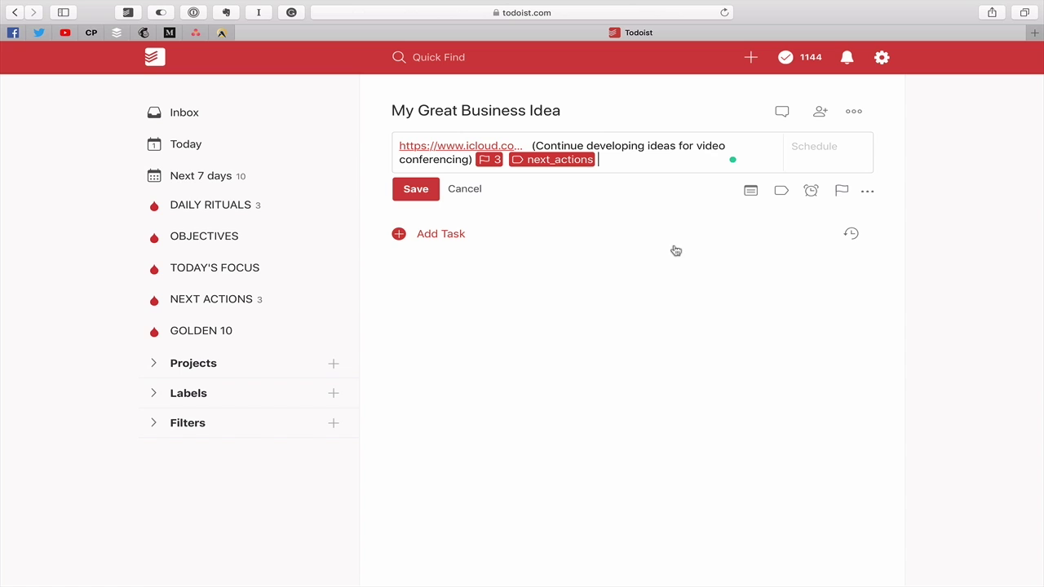
pyautogui.write('ev 3 da')
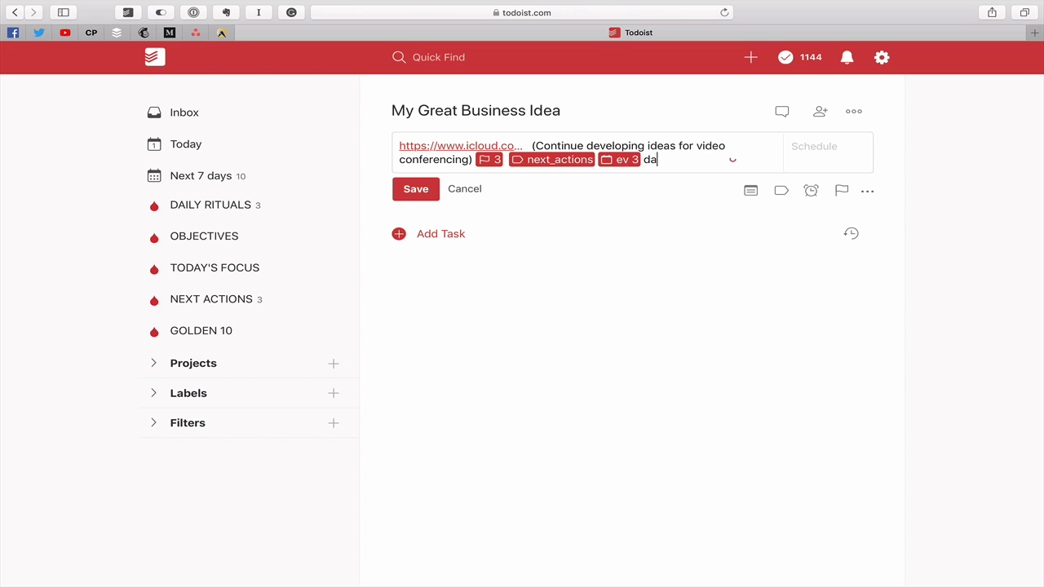
pyautogui.write('ys until 1 April')
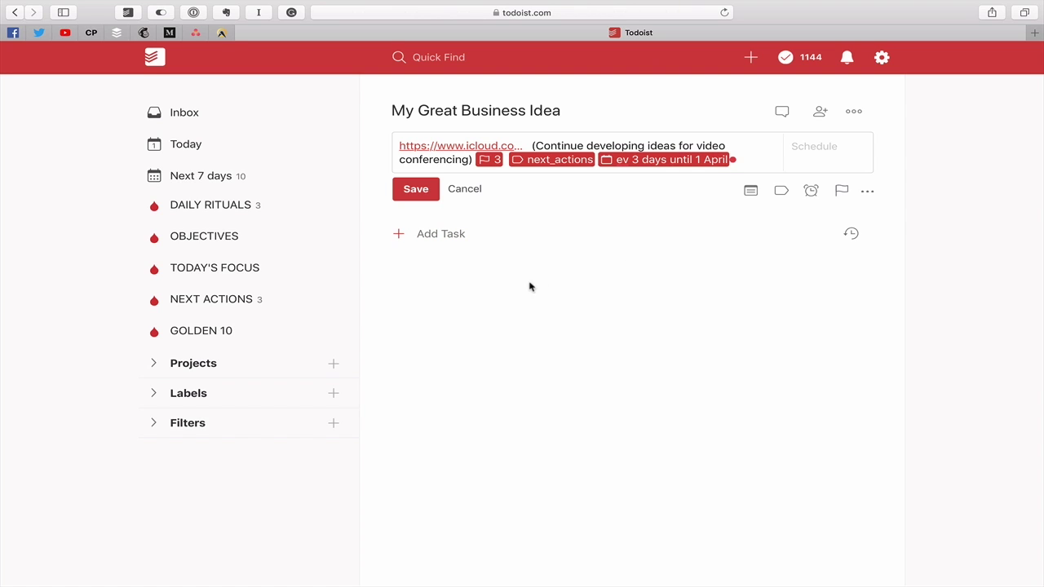
pyautogui.click(415, 195)
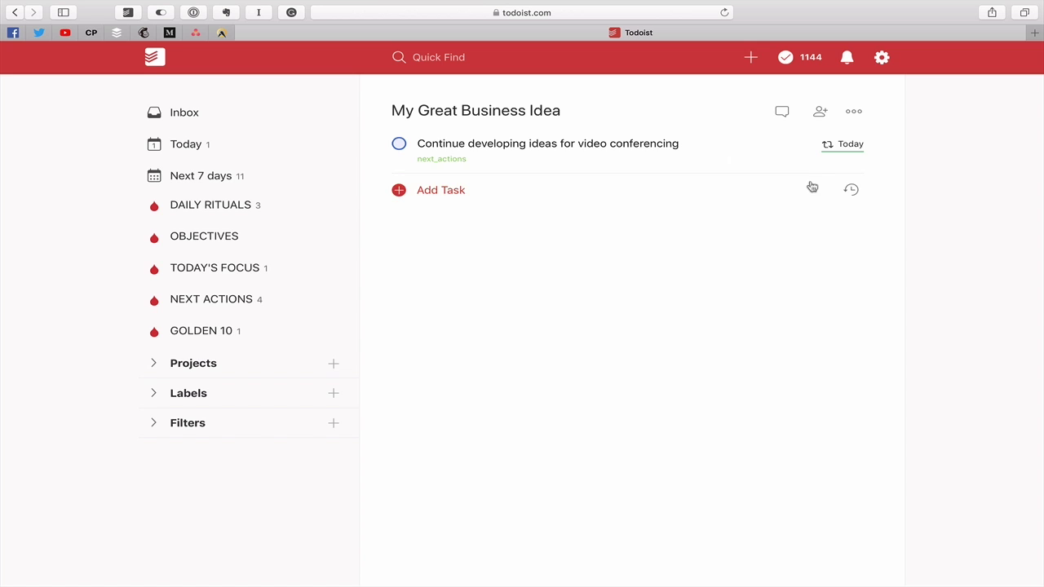
pyautogui.moveTo(848, 149)
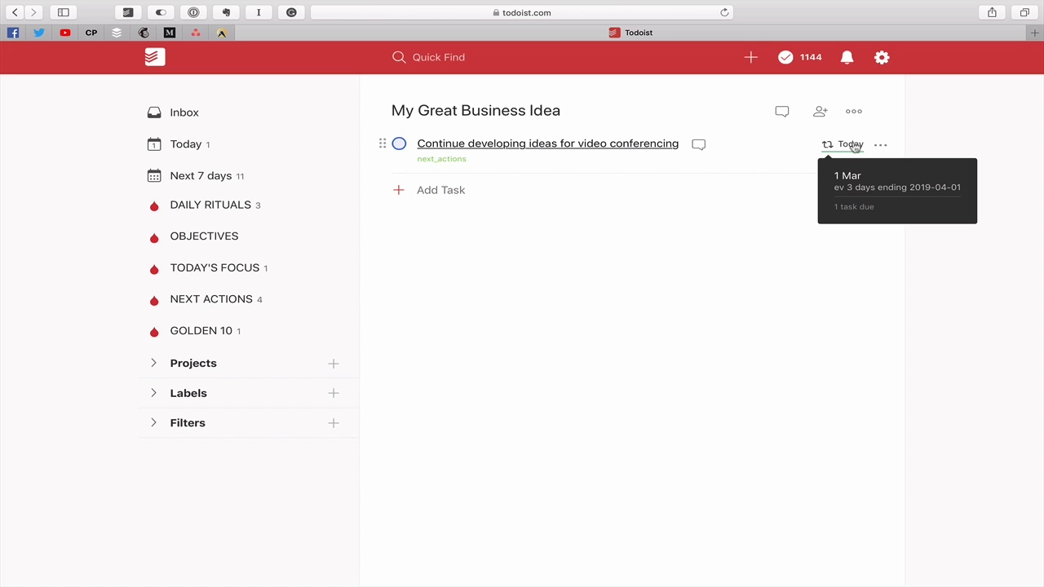
pyautogui.scroll(5, 854, 146)
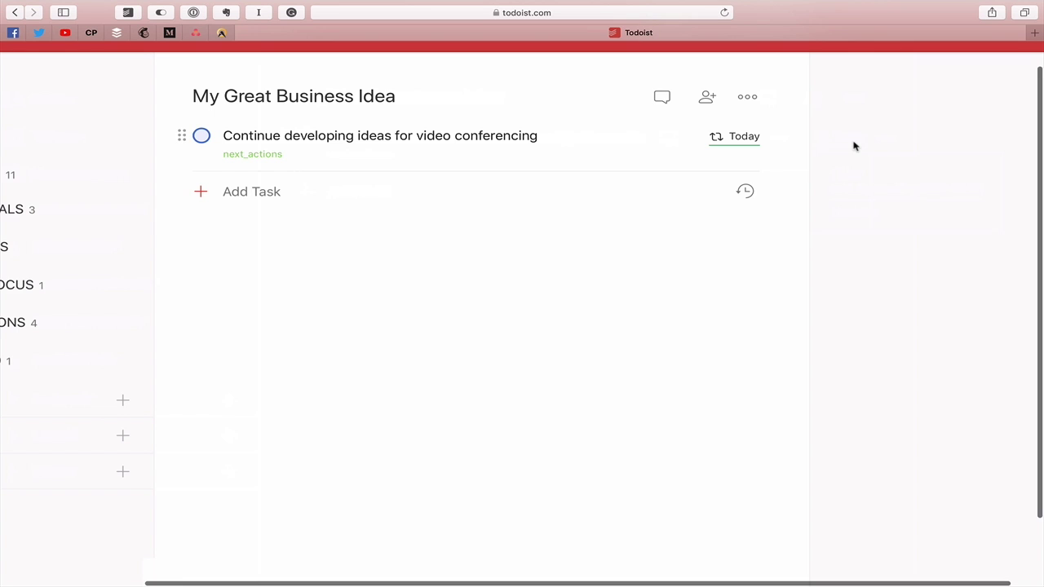
pyautogui.moveTo(746, 138)
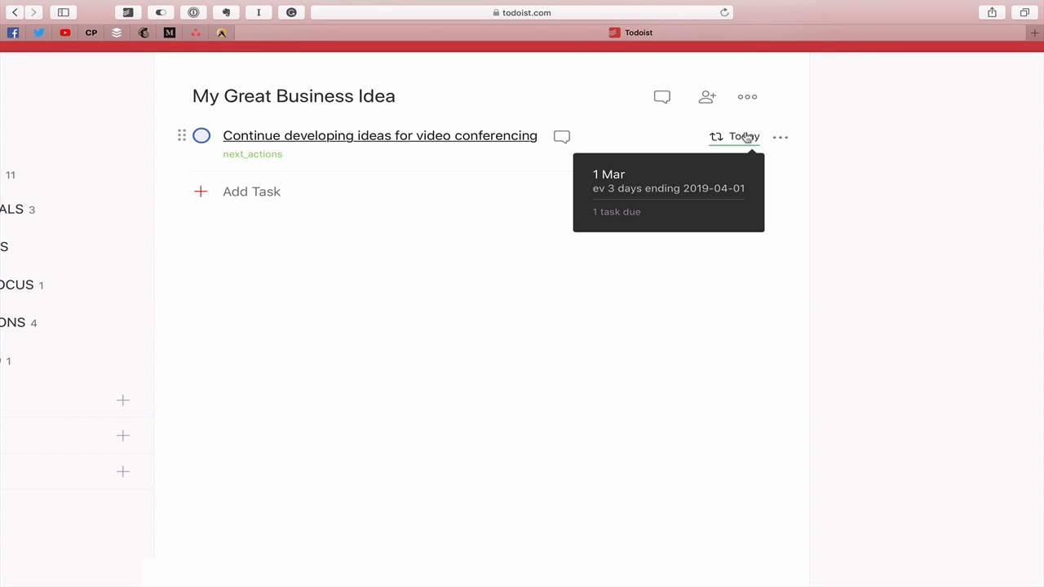
pyautogui.scroll(-5, 771, 242)
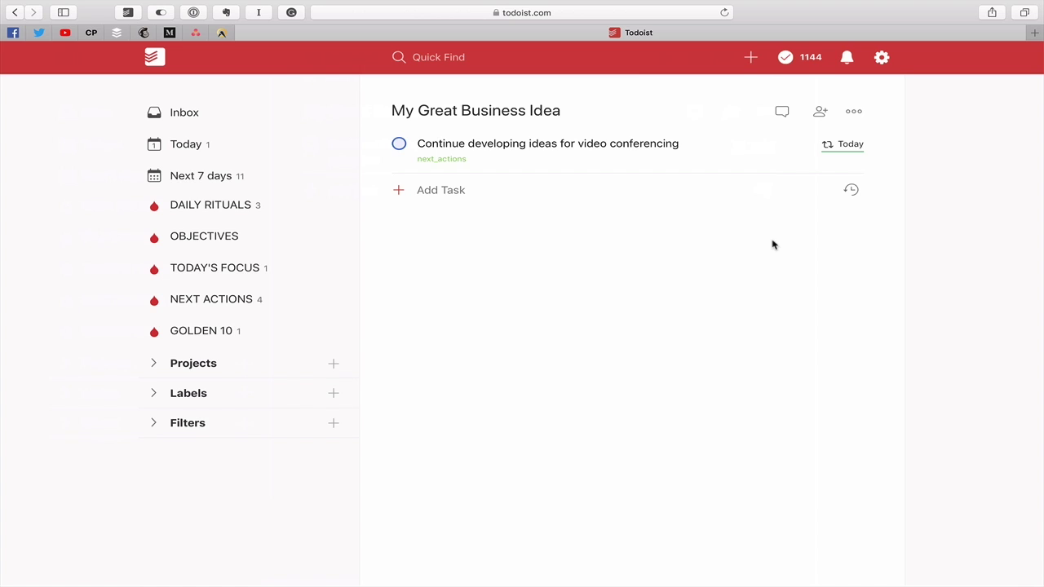
# Complete the repeating task so it rolls to Monday, then close Apple Notes and return to Todoist
pyautogui.click(399, 144)
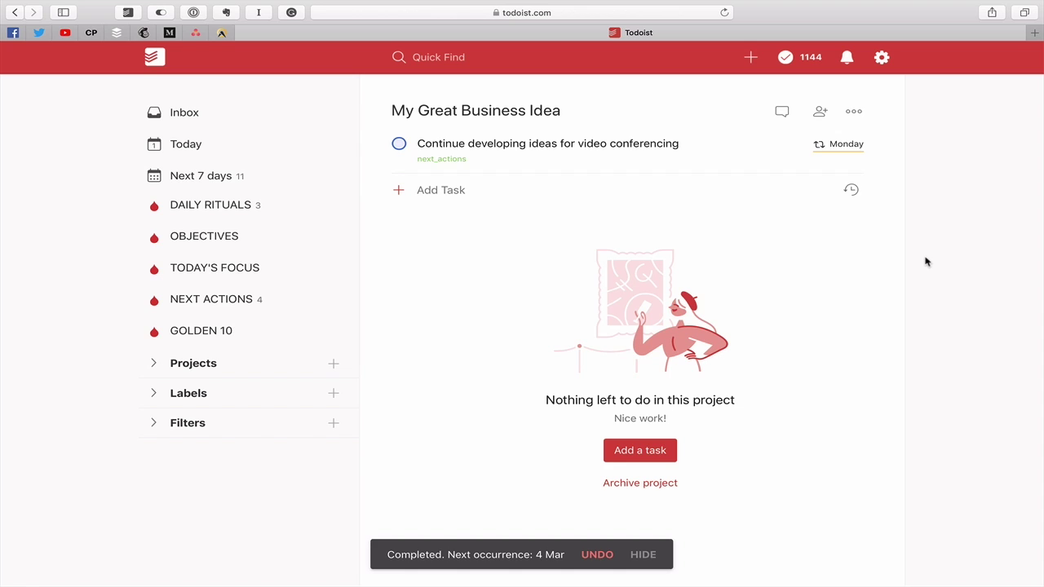
pyautogui.hotkey('ctrl', 'Left')
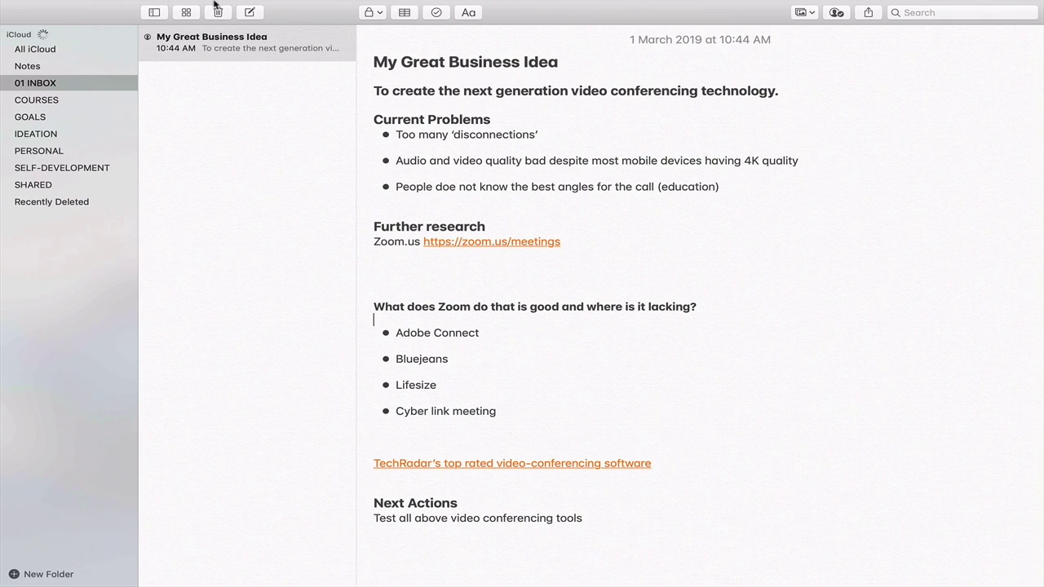
pyautogui.click(15, 26)
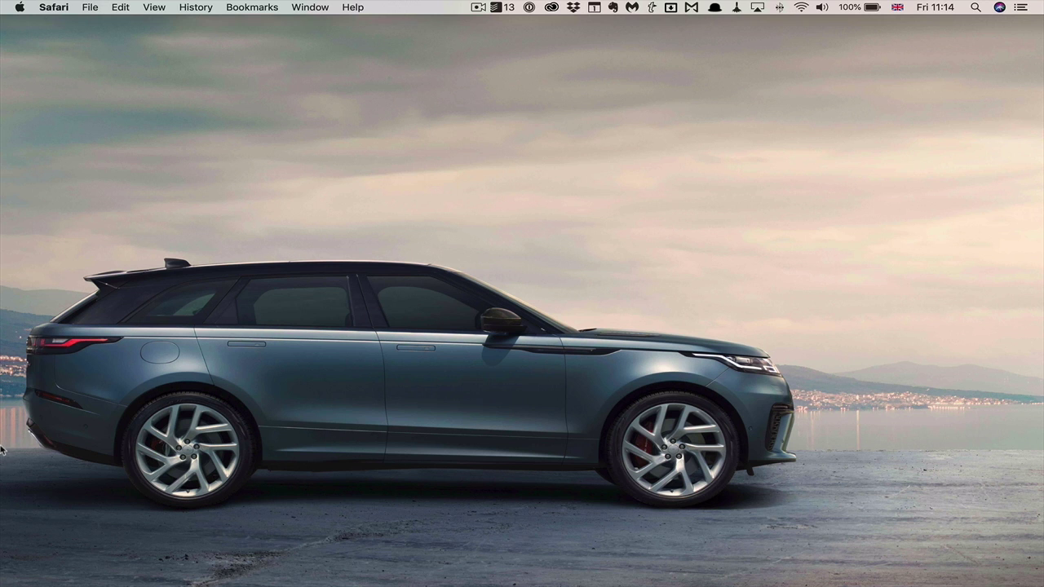
pyautogui.moveTo(3, 448)
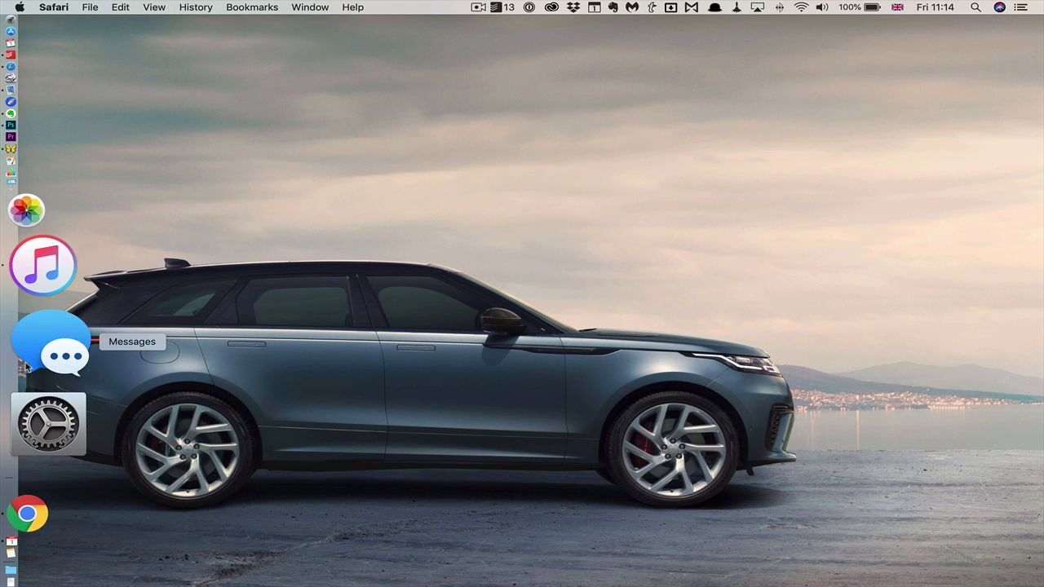
pyautogui.click(453, 357)
pyautogui.hotkey('ctrl', 'Right')
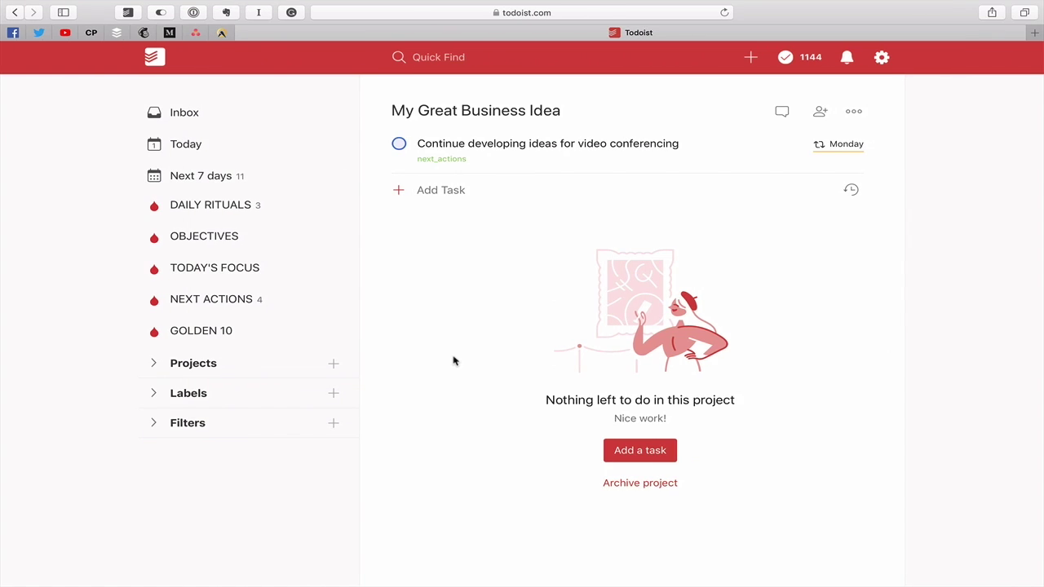
# Open the task's linked iCloud note in a new tab, dismiss the promo, then return to the Todoist tab
pyautogui.click(539, 146)
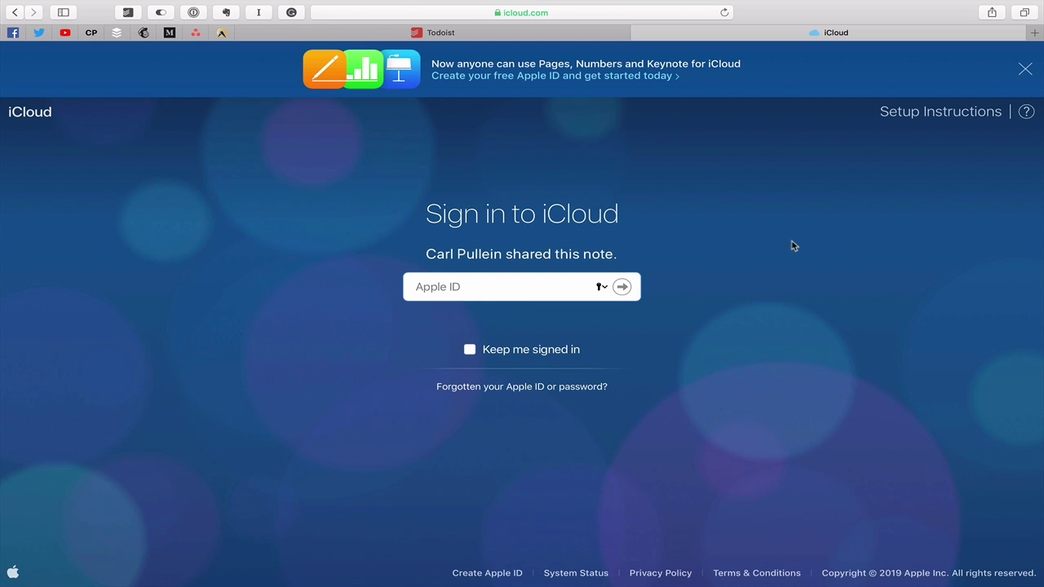
pyautogui.click(1024, 70)
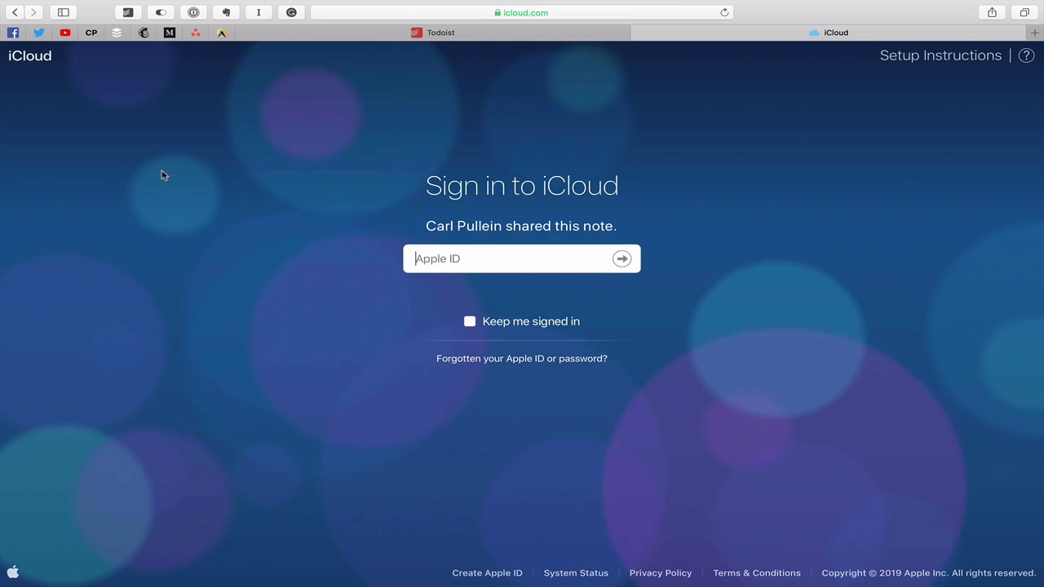
pyautogui.hotkey('ctrl', 'Left')
pyautogui.hotkey('ctrl', 'Right')
pyautogui.hotkey('ctrl', 'Right')
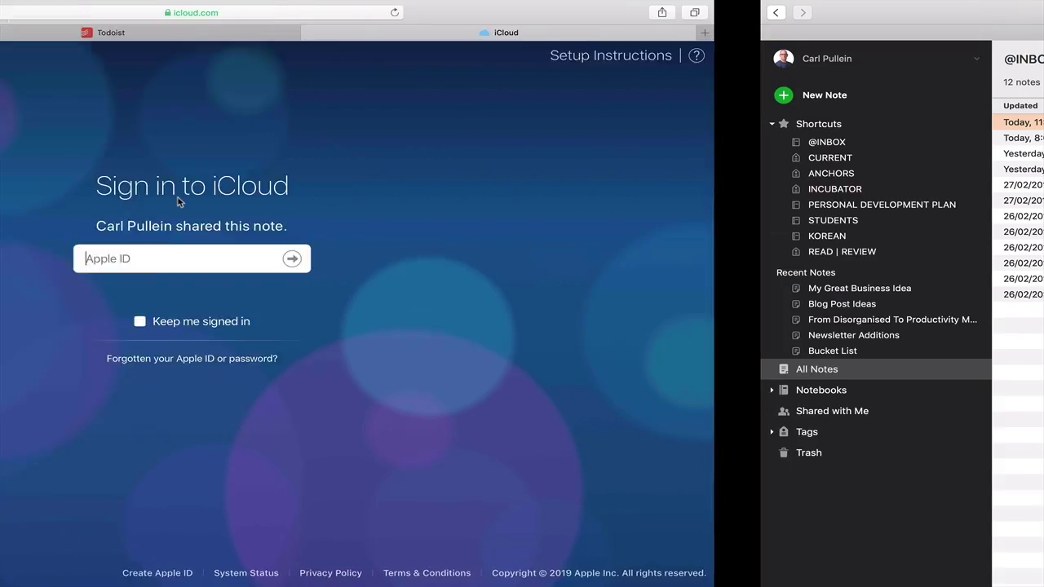
pyautogui.hotkey('ctrl', 'Left')
pyautogui.hotkey('ctrl', 'Left')
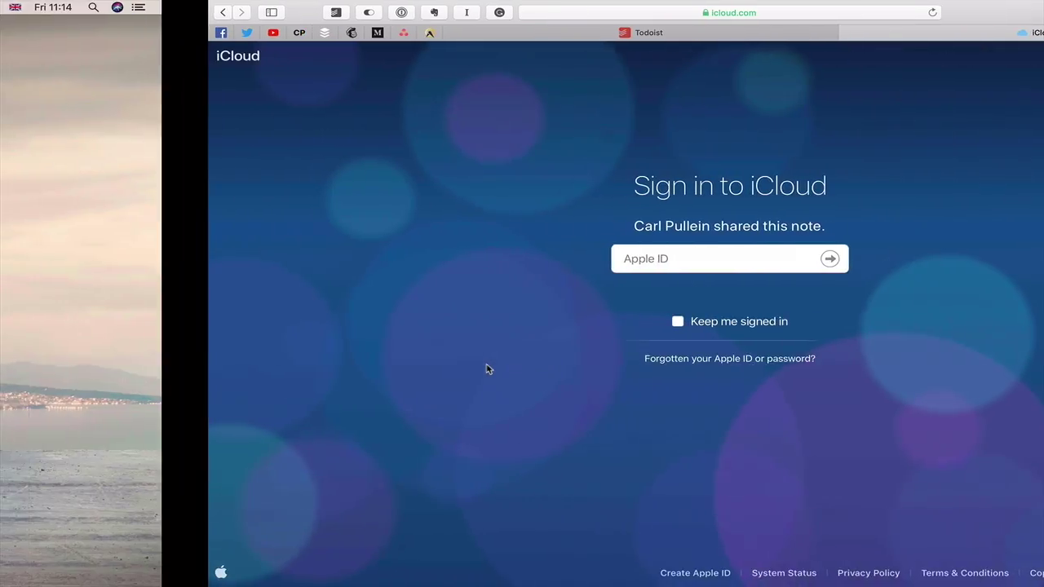
pyautogui.hotkey('ctrl', 'Right')
pyautogui.hotkey('ctrl', 'Right')
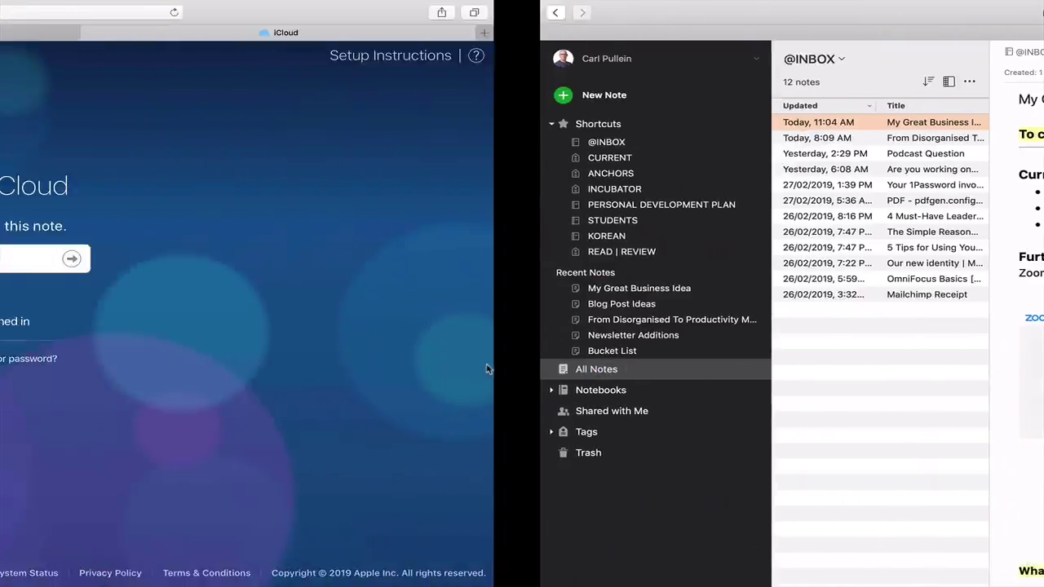
pyautogui.hotkey('ctrl', 'Left')
pyautogui.click(452, 36)
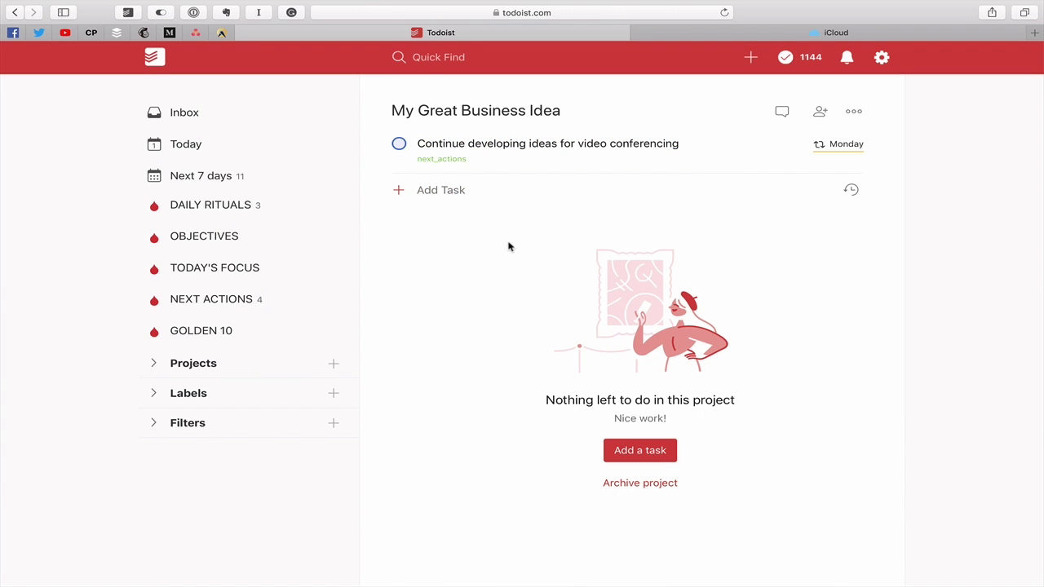
# Bring the Todoist desktop app forward and open the Inbox
pyautogui.hotkey('ctrl', 'Left')
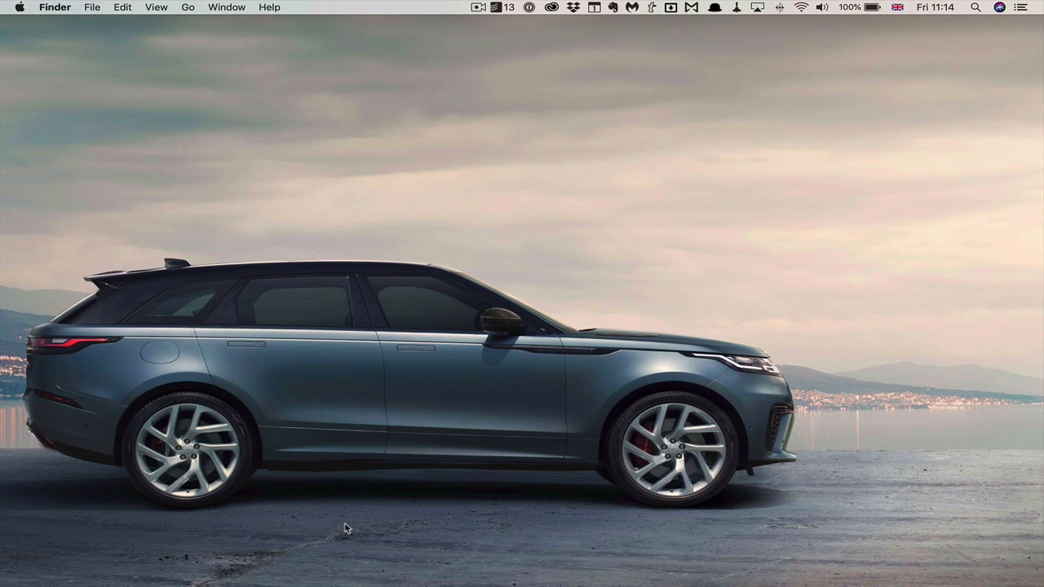
pyautogui.moveTo(4, 320)
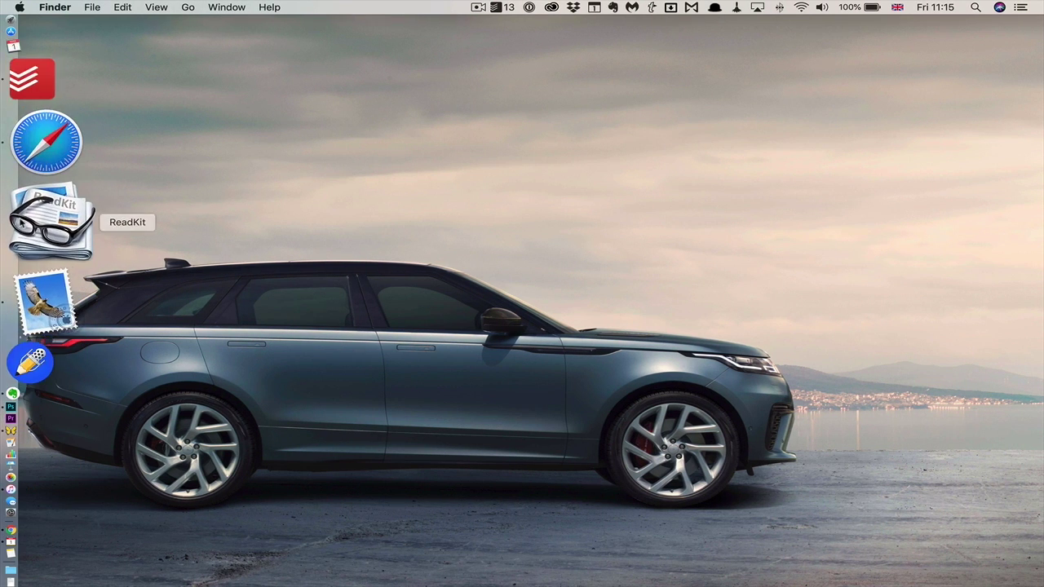
pyautogui.click(30, 196)
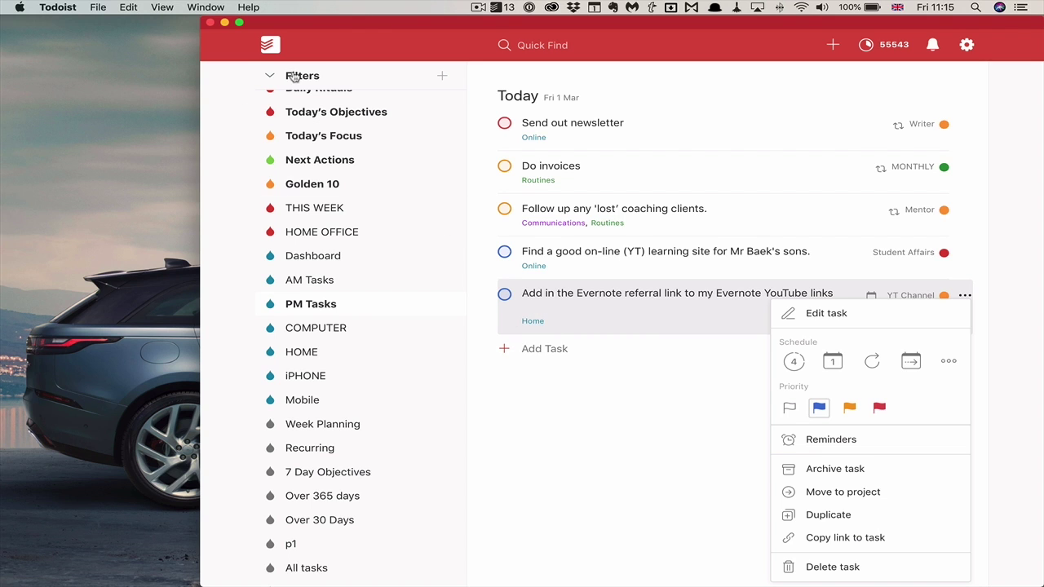
pyautogui.scroll(8, 348, 182)
pyautogui.click(298, 98)
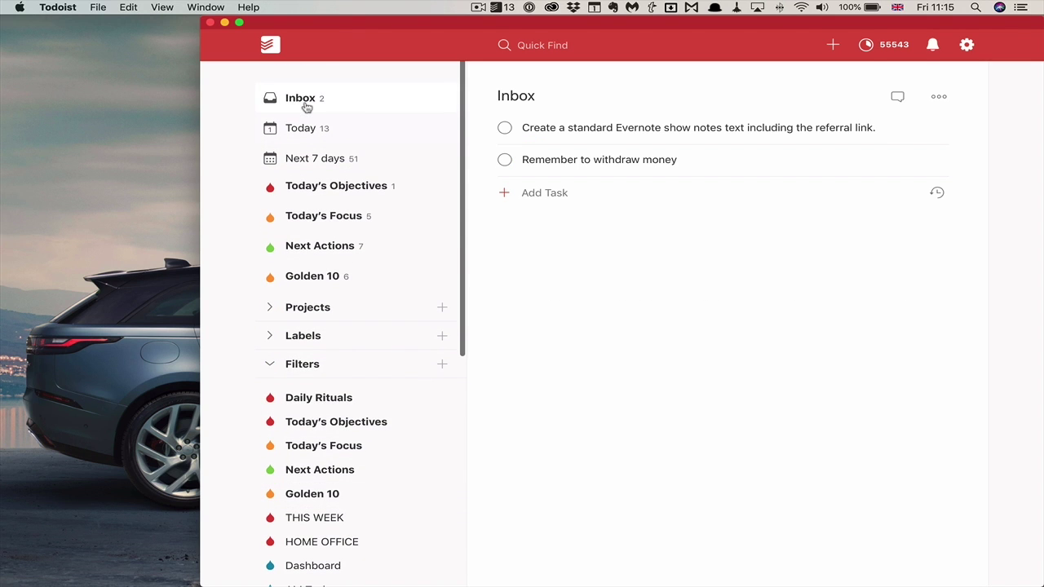
# Add an Inbox task '(Test)' prefixed with the pasted note link, follow its link, then close the notes window
pyautogui.click(555, 204)
pyautogui.write('T')
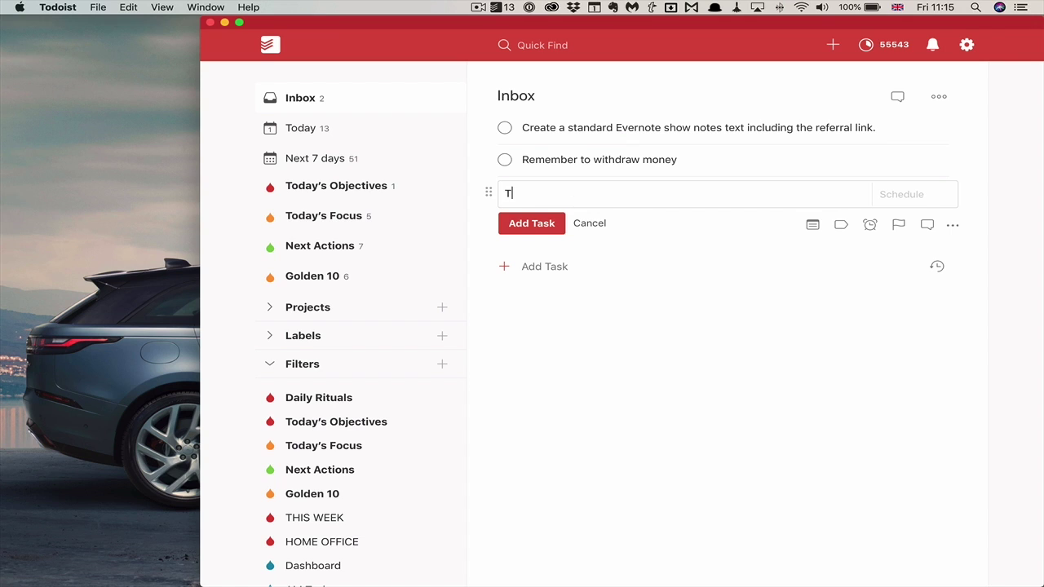
pyautogui.write('est)')
pyautogui.press('super+Left')
pyautogui.write('(')
pyautogui.press('Left')
pyautogui.click(539, 235)
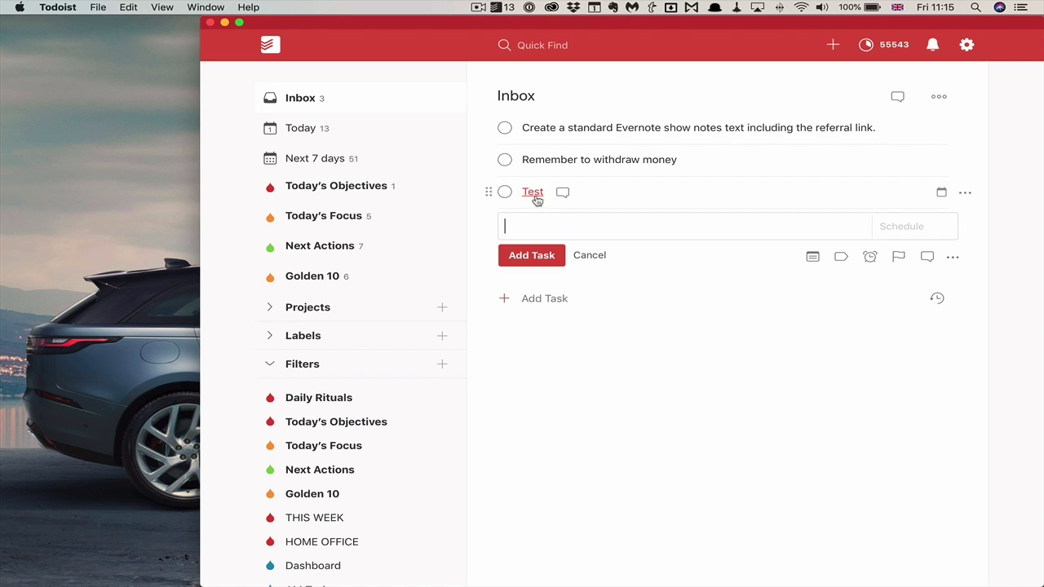
pyautogui.click(534, 194)
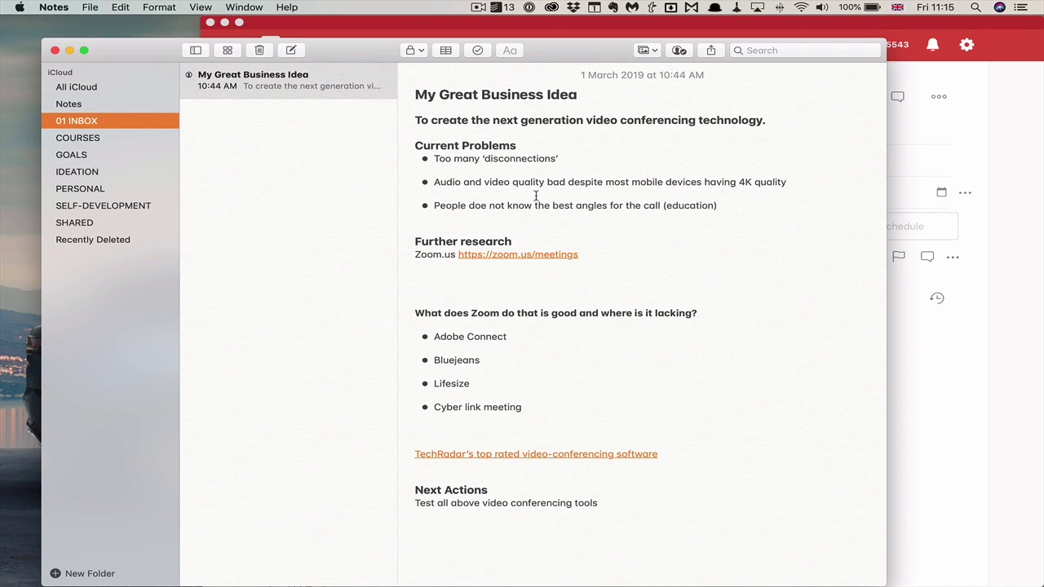
pyautogui.click(54, 50)
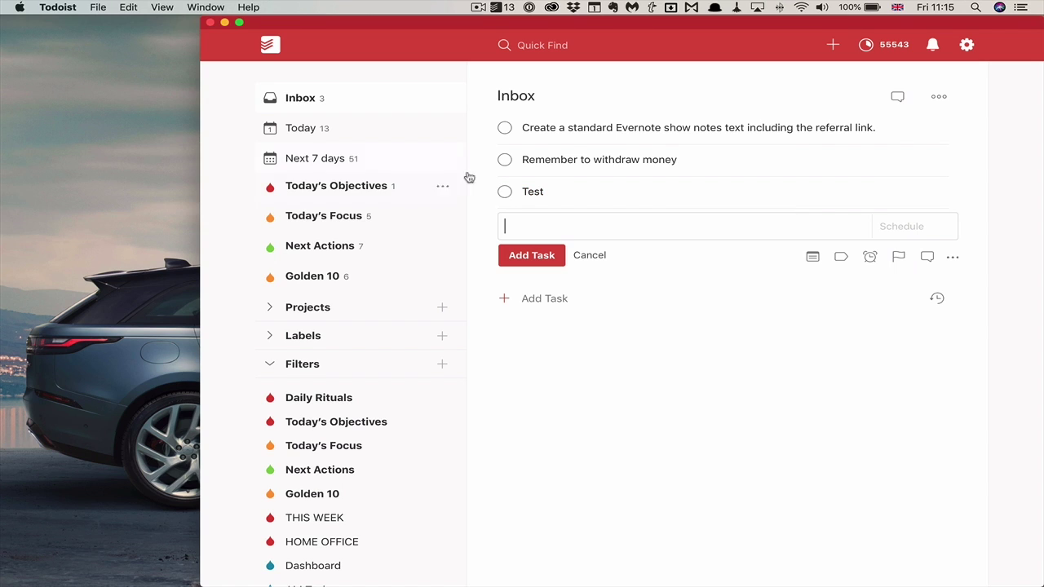
# Discard the empty task, open the video-conferencing task's comments, try deleting its iCloud link, then close them
pyautogui.click(596, 258)
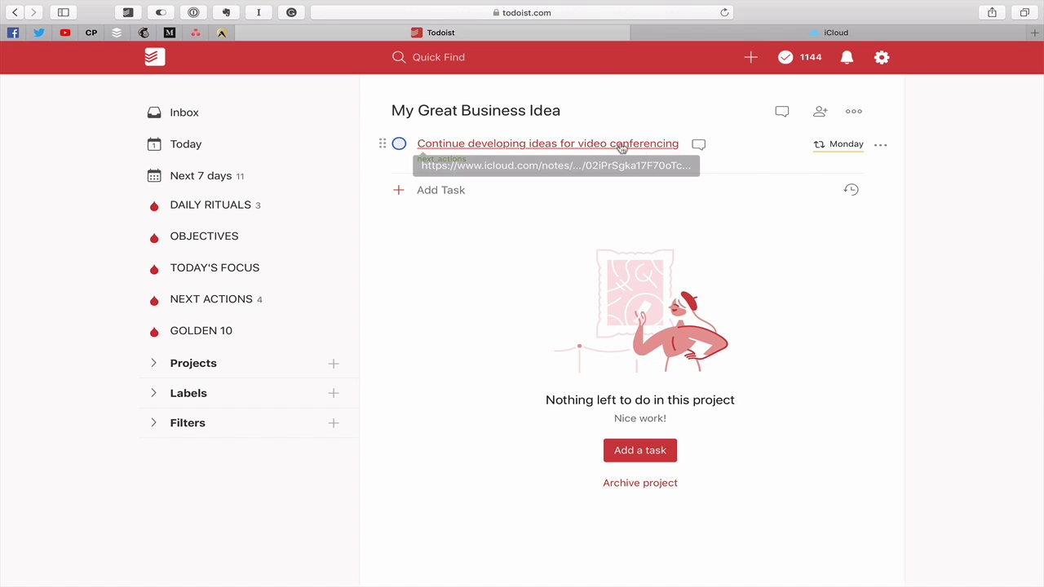
pyautogui.click(697, 145)
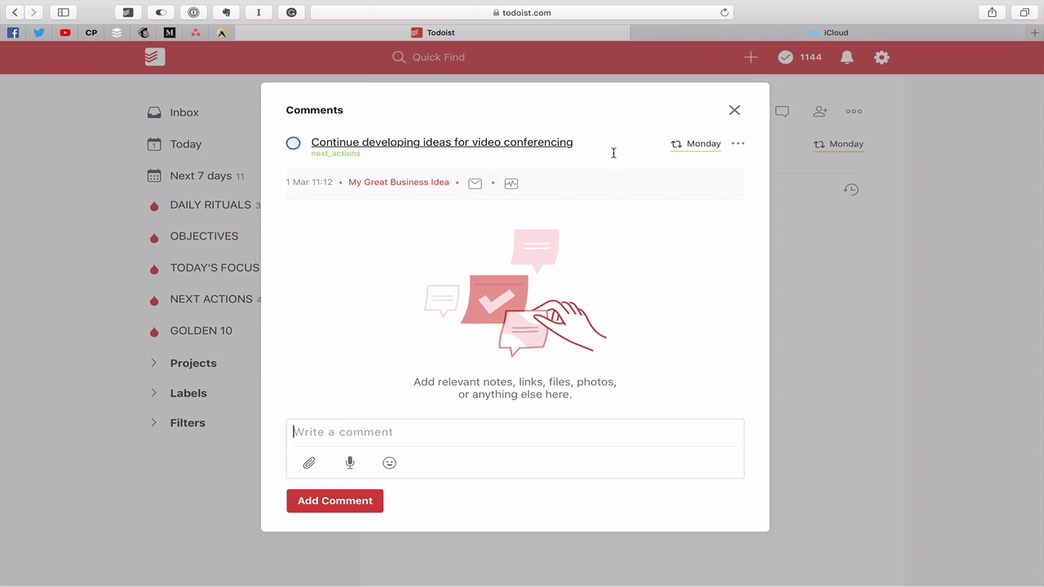
pyautogui.click(618, 146)
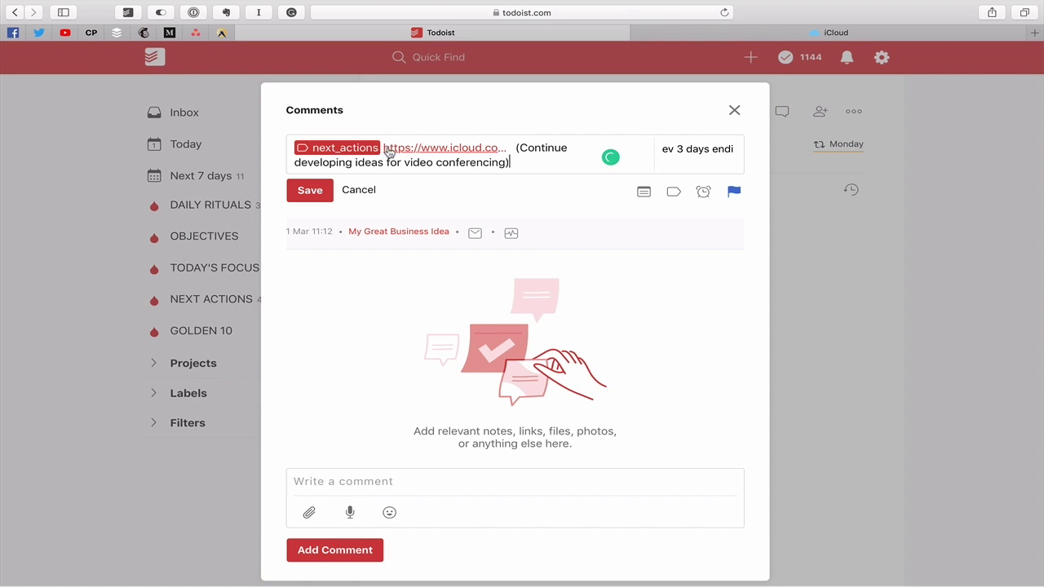
pyautogui.moveTo(381, 148); pyautogui.dragTo(515, 149)
pyautogui.press('BackSpace')
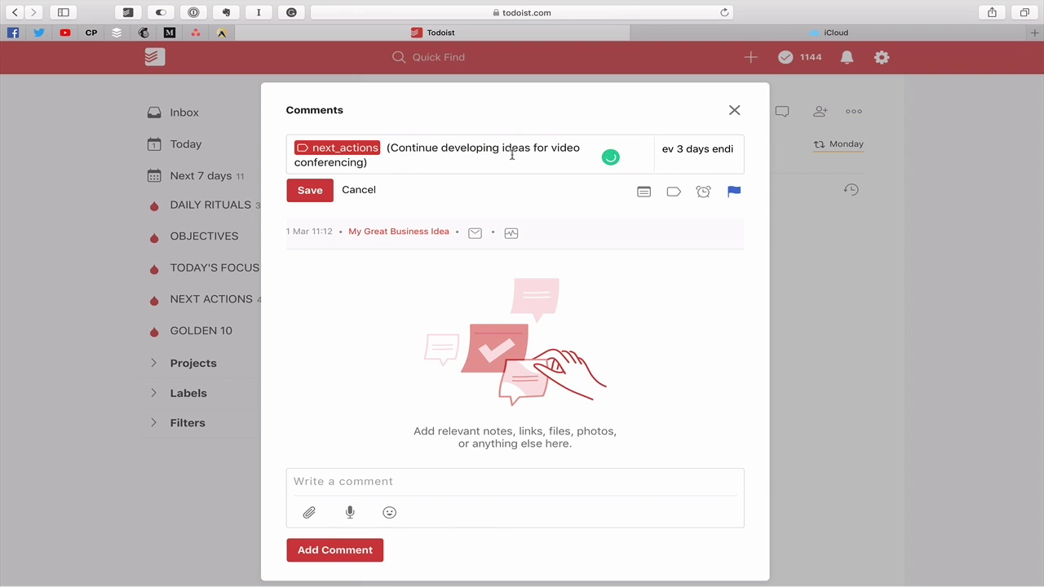
pyautogui.click(734, 112)
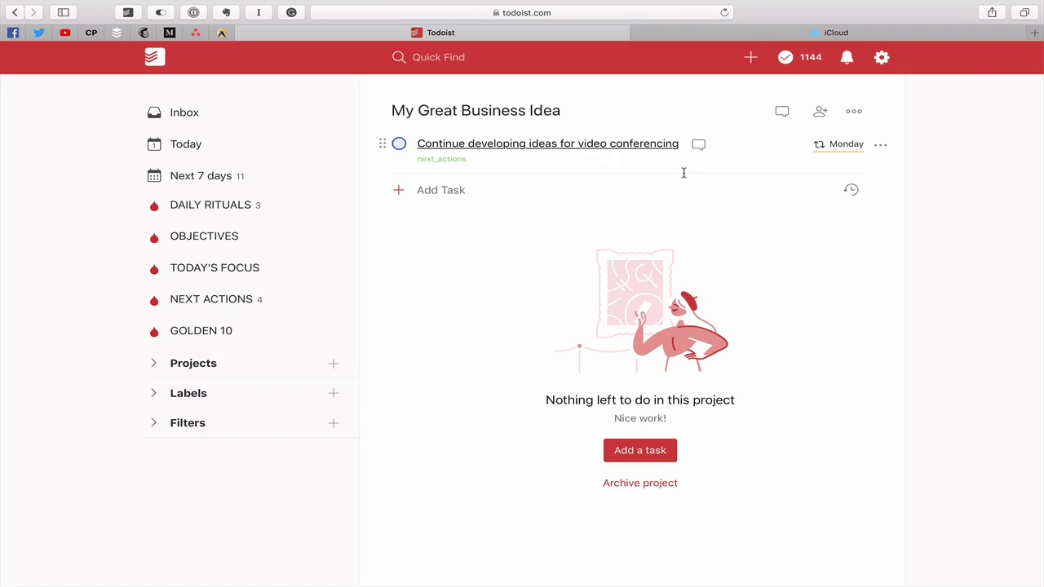
# Copy the Classic Note Link of the My Great Business Idea note from its Option-revealed context menu
pyautogui.press('super+Tab')
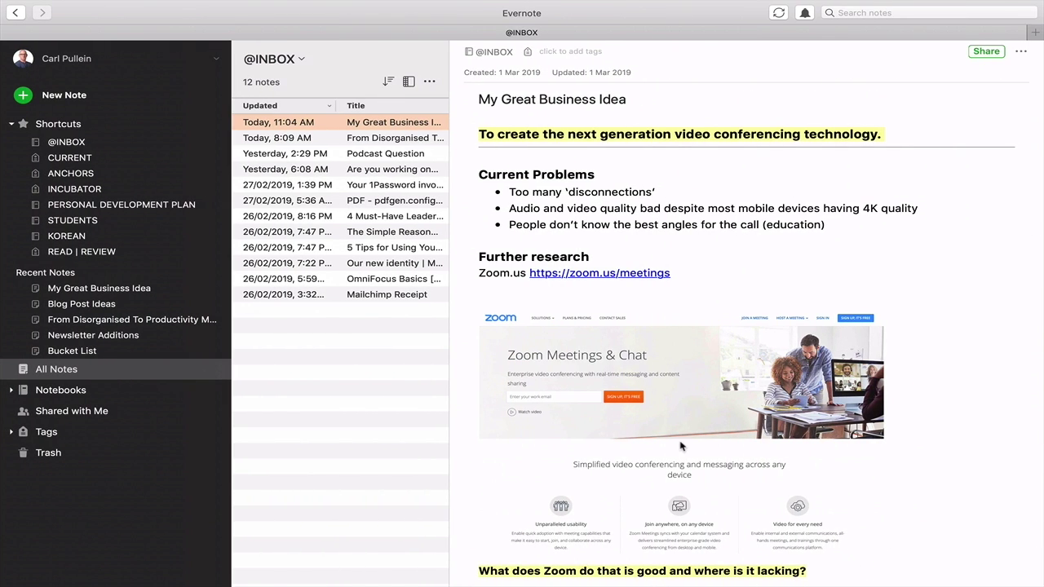
pyautogui.scroll(-5, 683, 445)
pyautogui.scroll(5, 681, 446)
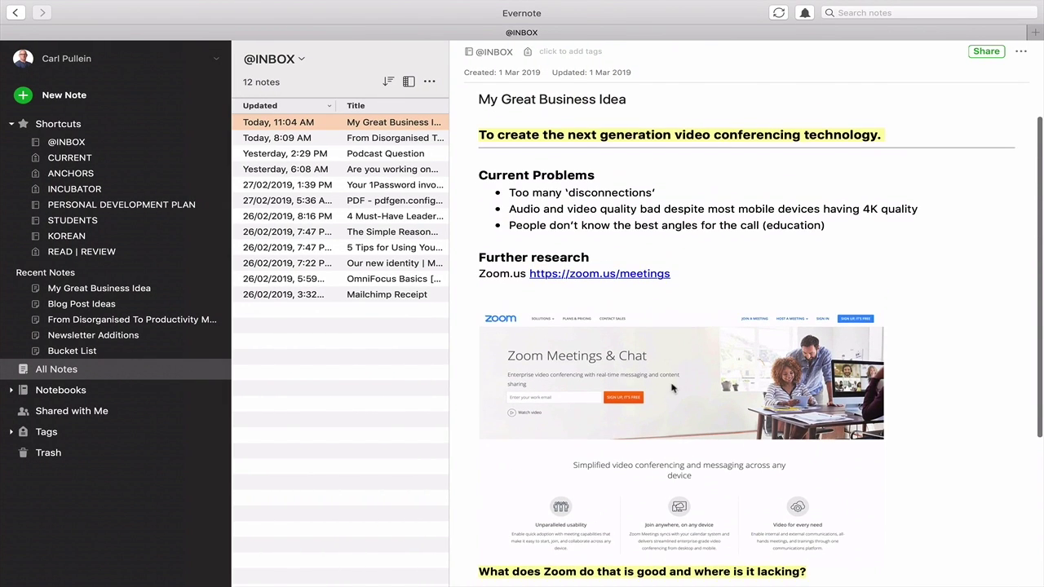
pyautogui.rightClick(365, 127)
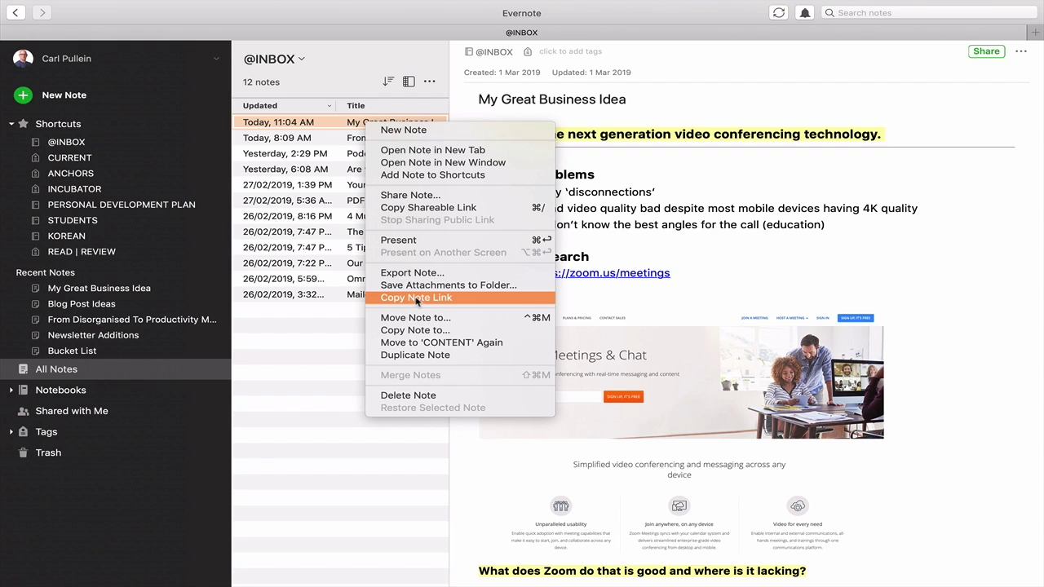
pyautogui.press('alt')
pyautogui.press('alt')
pyautogui.click(417, 298)
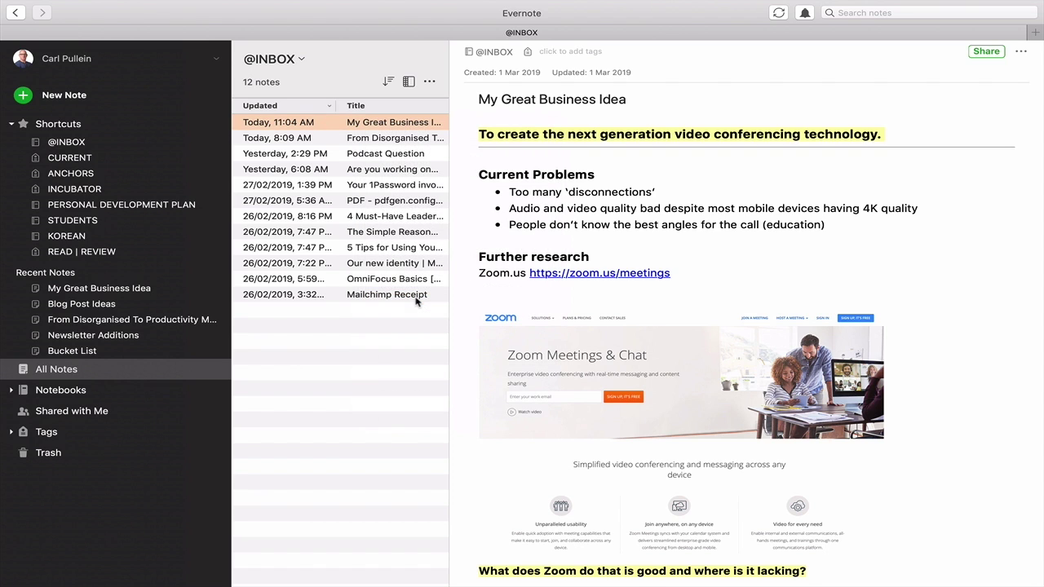
# Replace the video-conferencing task's icloud.com URL with the pasted evernote:/// classic note link and save
pyautogui.hotkey('ctrl', 'Left')
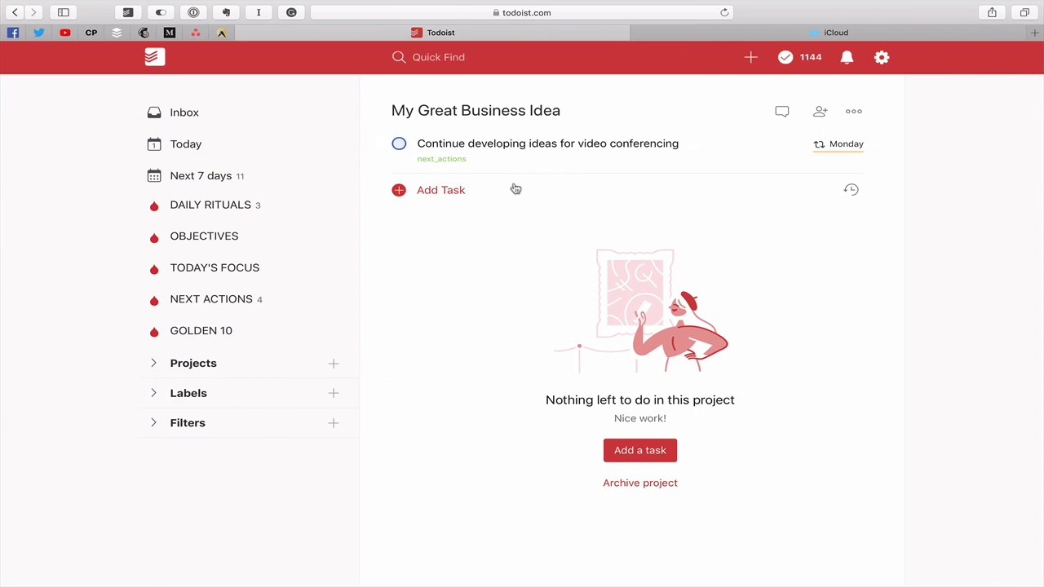
pyautogui.click(725, 147)
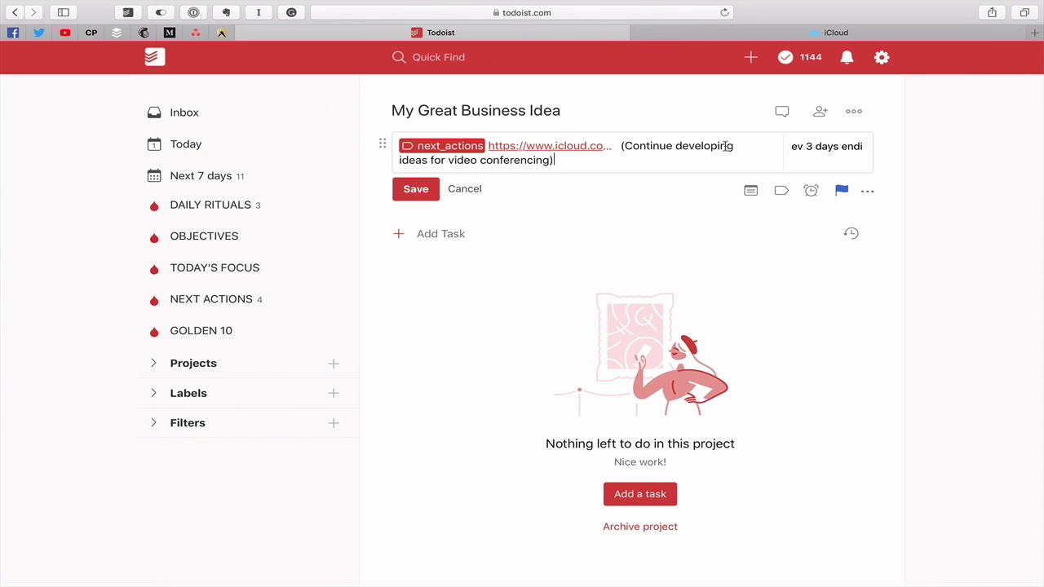
pyautogui.click(621, 146)
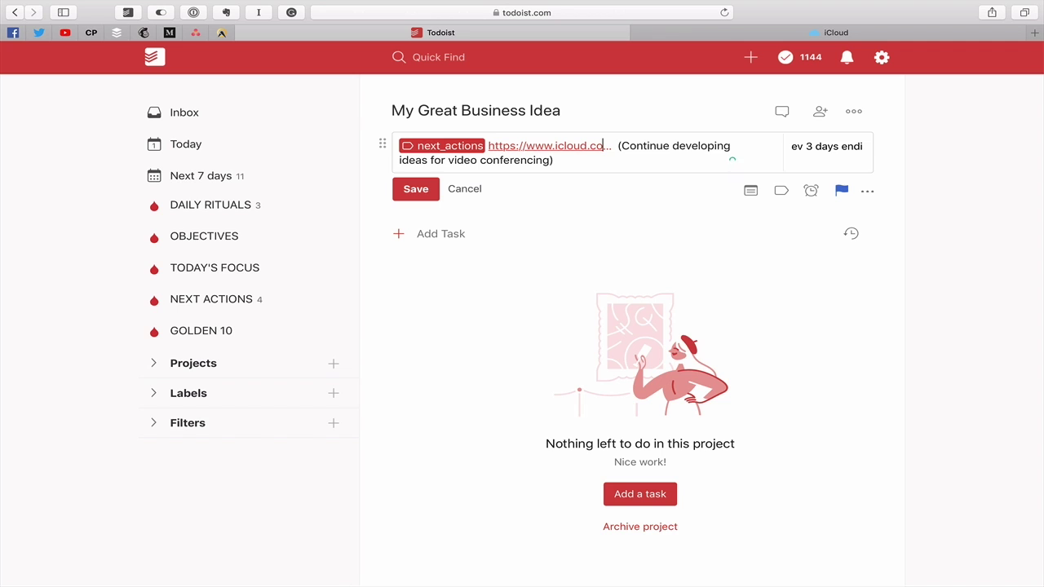
pyautogui.press('BackSpace')
pyautogui.press('BackSpace')
pyautogui.press('BackSpace')
pyautogui.press('BackSpace')
pyautogui.press('BackSpace')
pyautogui.press('BackSpace')
pyautogui.press('BackSpace')
pyautogui.press('BackSpace')
pyautogui.press('BackSpace')
pyautogui.press('BackSpace')
pyautogui.press('BackSpace')
pyautogui.press('BackSpace')
pyautogui.press('BackSpace')
pyautogui.press('BackSpace')
pyautogui.press('BackSpace')
pyautogui.press('BackSpace')
pyautogui.press('BackSpace')
pyautogui.press('BackSpace')
pyautogui.press('BackSpace')
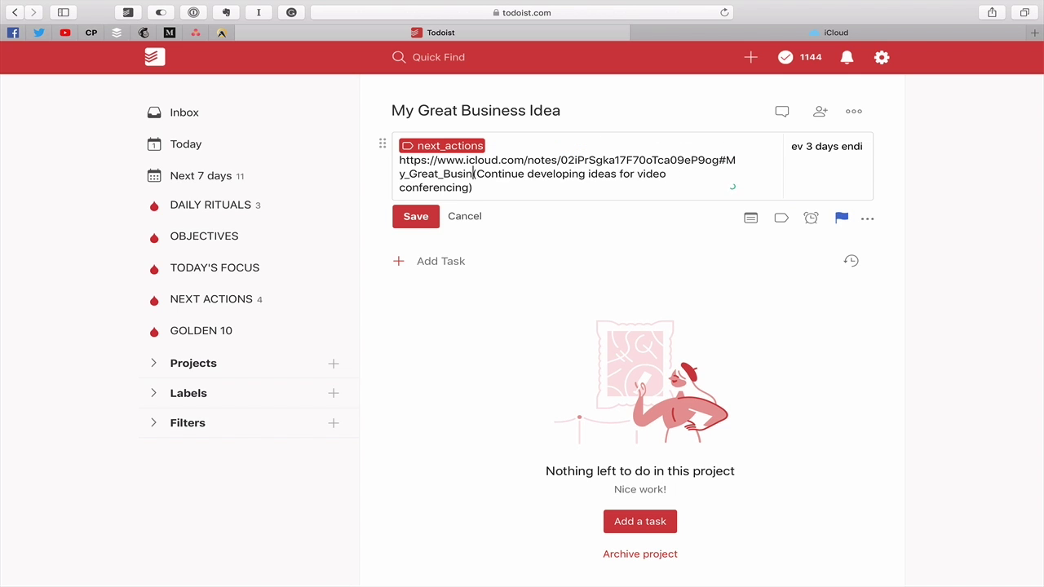
pyautogui.press('BackSpace')
pyautogui.press('BackSpace')
pyautogui.press('BackSpace')
pyautogui.press('BackSpace')
pyautogui.press('BackSpace')
pyautogui.press('BackSpace')
pyautogui.press('BackSpace')
pyautogui.press('BackSpace')
pyautogui.press('BackSpace')
pyautogui.press('BackSpace')
pyautogui.press('BackSpace')
pyautogui.press('BackSpace')
pyautogui.press('BackSpace')
pyautogui.press('BackSpace')
pyautogui.press('BackSpace')
pyautogui.press('BackSpace')
pyautogui.press('BackSpace')
pyautogui.press('BackSpace')
pyautogui.press('BackSpace')
pyautogui.press('BackSpace')
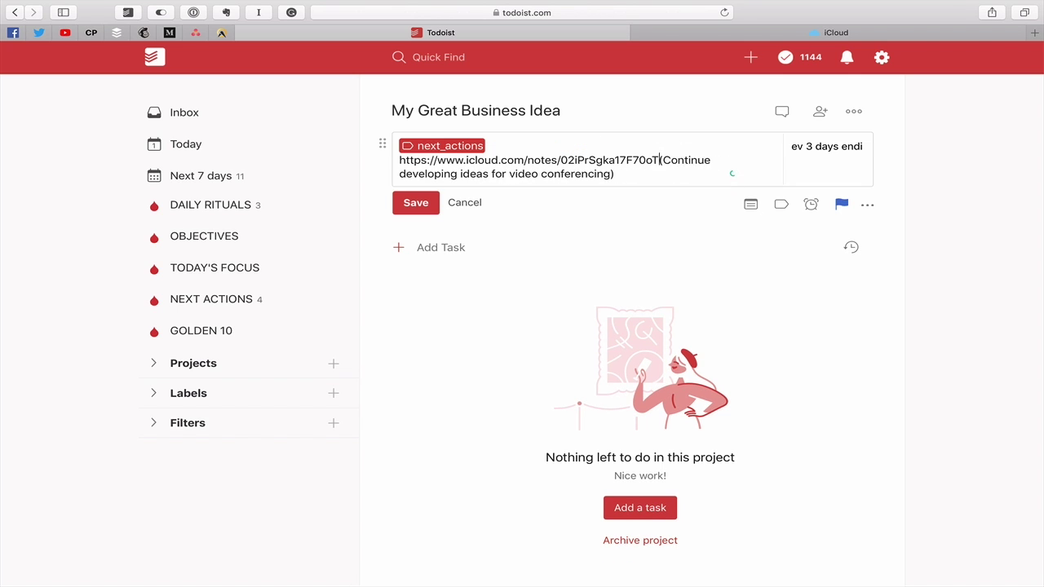
pyautogui.press('BackSpace')
pyautogui.press('BackSpace')
pyautogui.press('BackSpace')
pyautogui.press('BackSpace')
pyautogui.press('BackSpace')
pyautogui.press('BackSpace')
pyautogui.press('BackSpace')
pyautogui.press('BackSpace')
pyautogui.press('BackSpace')
pyautogui.press('BackSpace')
pyautogui.press('BackSpace')
pyautogui.press('BackSpace')
pyautogui.press('BackSpace')
pyautogui.press('BackSpace')
pyautogui.press('BackSpace')
pyautogui.press('BackSpace')
pyautogui.press('BackSpace')
pyautogui.press('BackSpace')
pyautogui.press('BackSpace')
pyautogui.press('BackSpace')
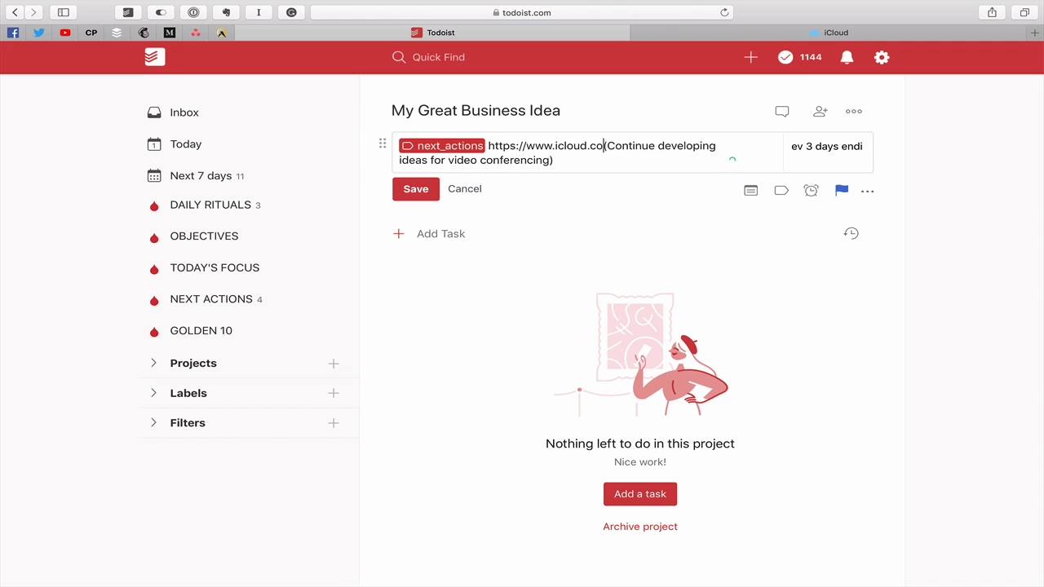
pyautogui.press('BackSpace')
pyautogui.press('BackSpace')
pyautogui.press('BackSpace')
pyautogui.press('BackSpace')
pyautogui.press('BackSpace')
pyautogui.press('BackSpace')
pyautogui.press('BackSpace')
pyautogui.press('BackSpace')
pyautogui.press('BackSpace')
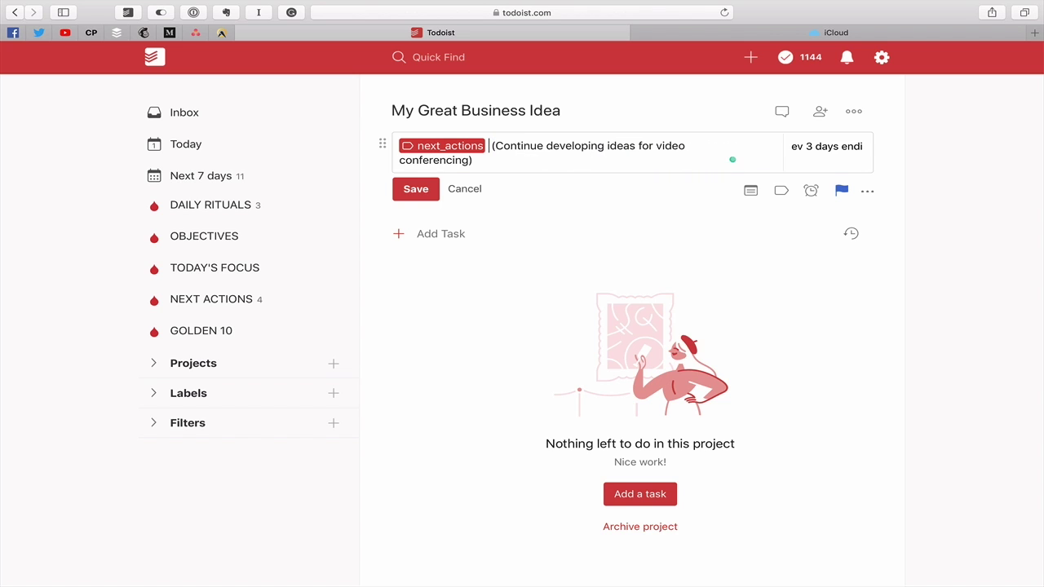
pyautogui.press('super+v')
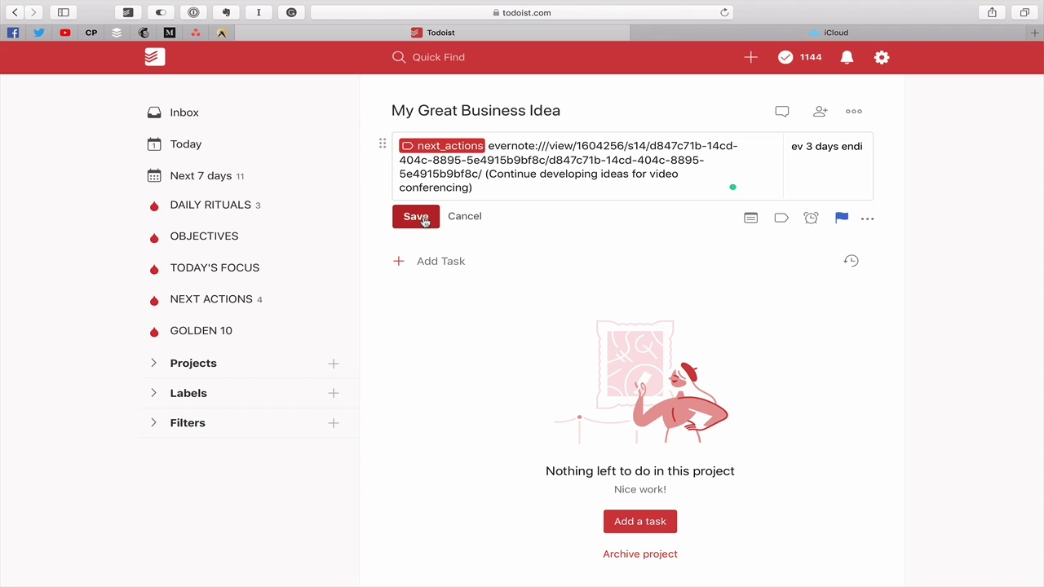
pyautogui.click(424, 222)
# Close the full-screen Evernote window and the desktop Todoist window
pyautogui.press('super+Tab')
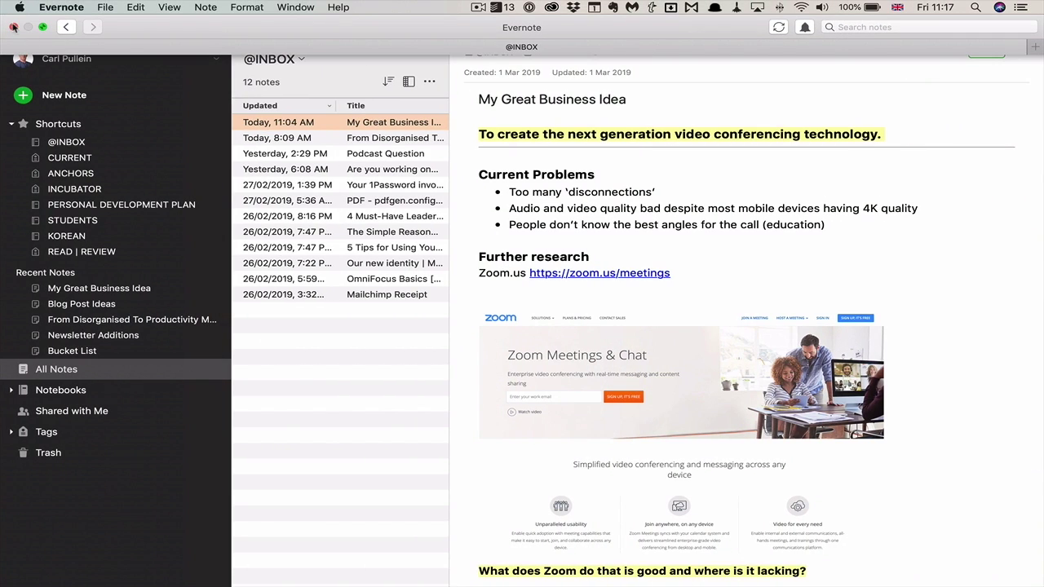
pyautogui.click(13, 27)
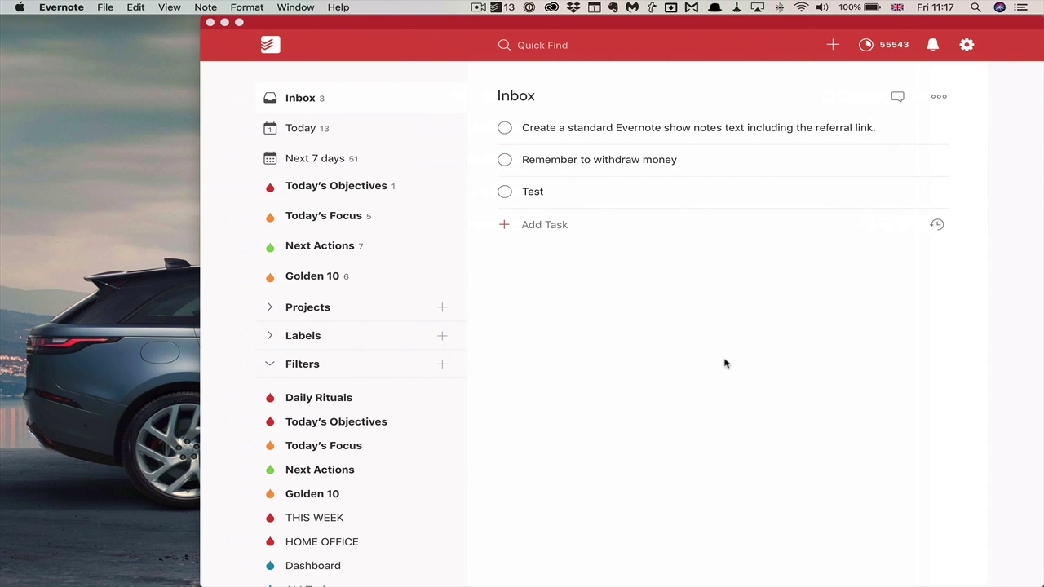
pyautogui.click(210, 22)
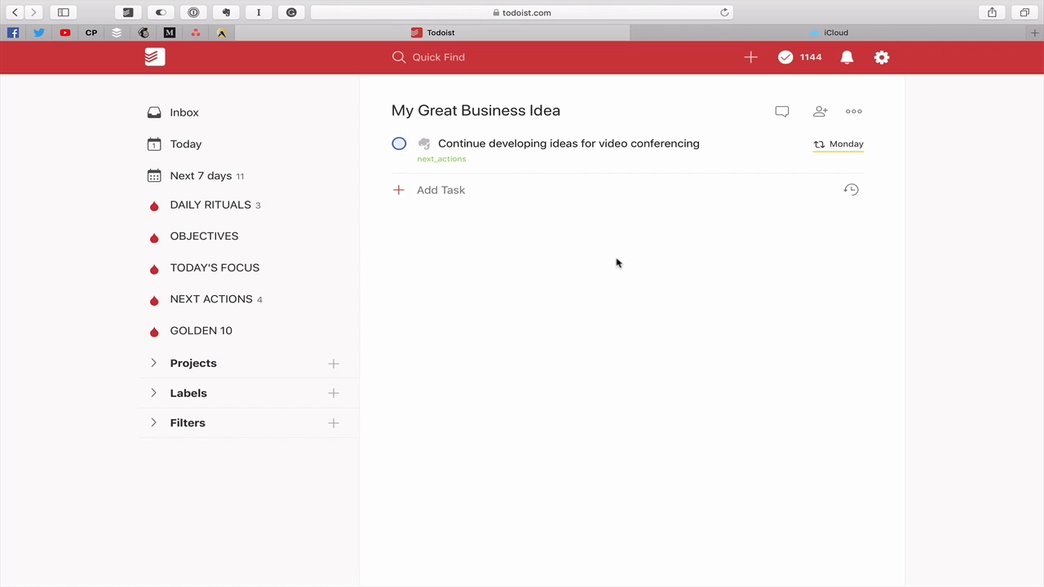
# Follow the task's Evernote link, allow it to open the note, then return to Todoist in Safari
pyautogui.click(562, 149)
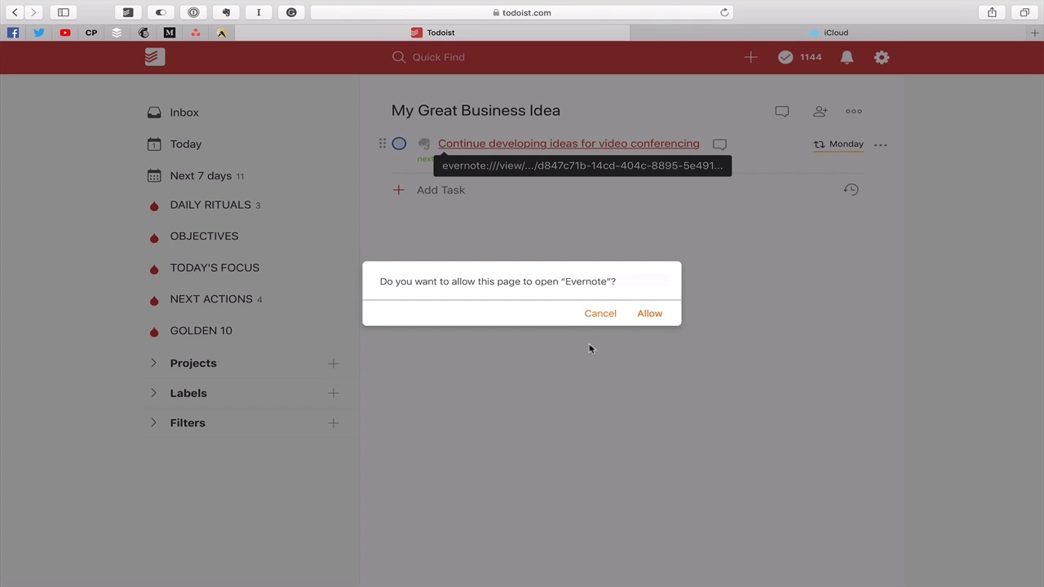
pyautogui.click(650, 314)
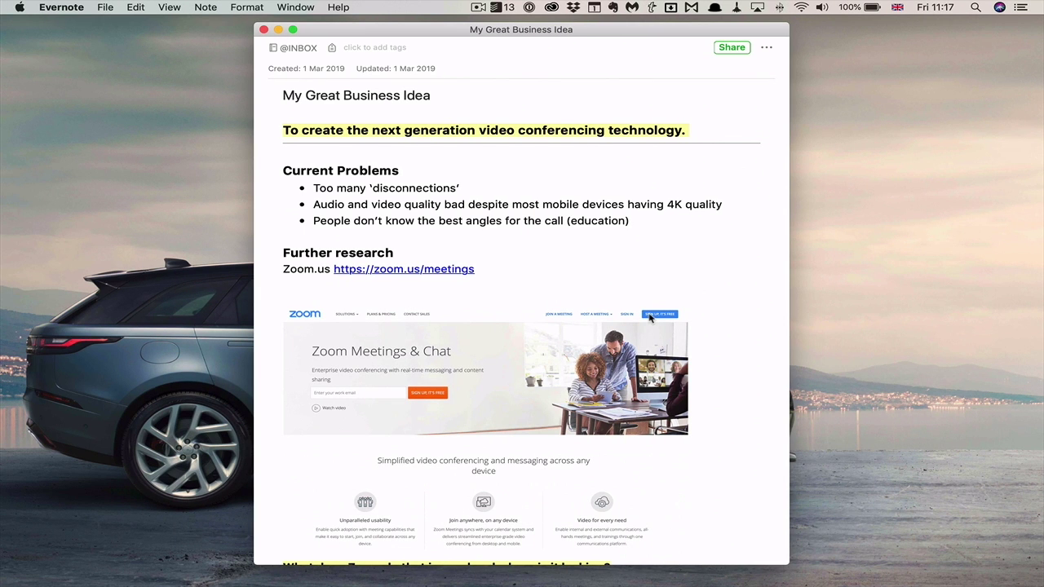
pyautogui.hotkey('ctrl', 'Right')
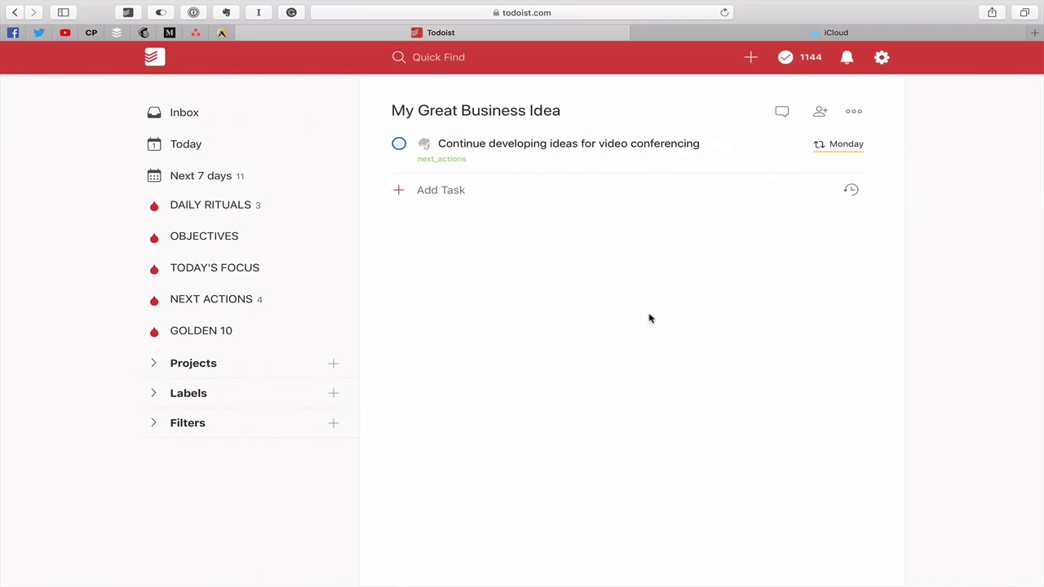